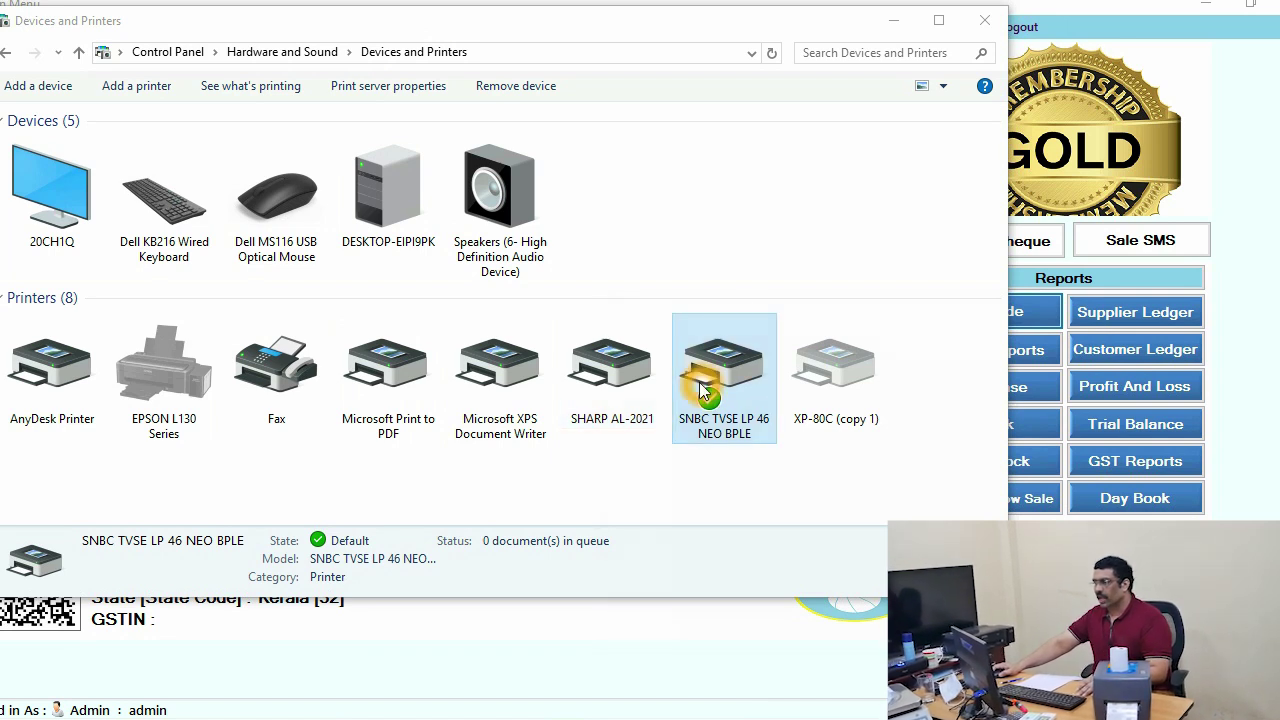
Step: Open the SNBC printer's printing preferences and the Edit Stock dialog for the USER stock
right_click(712, 360)
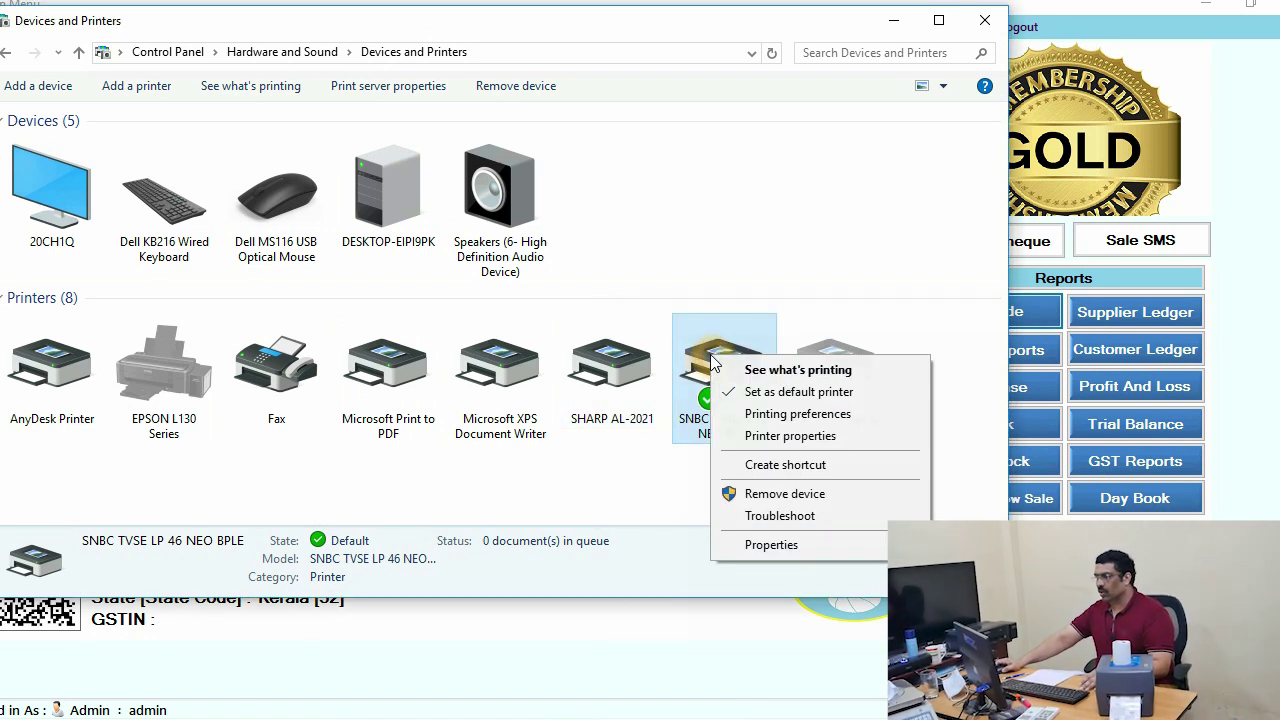
click(765, 422)
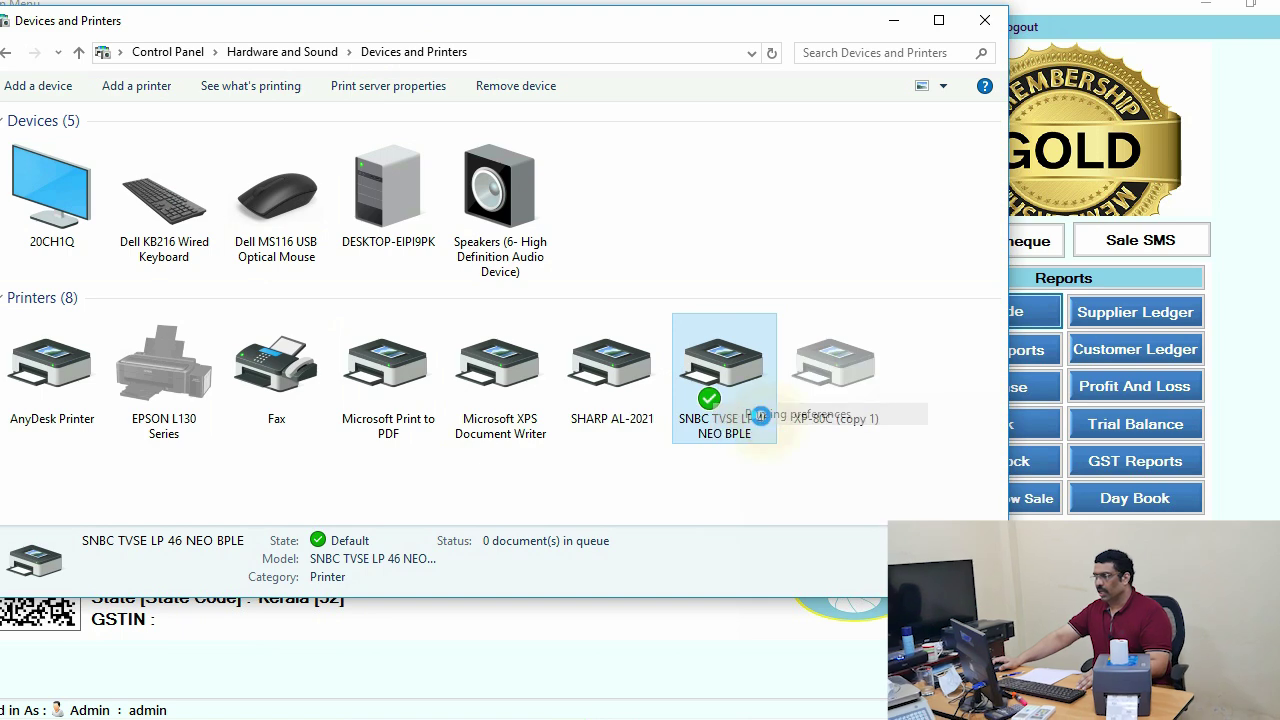
drag(914, 278, 497, 106)
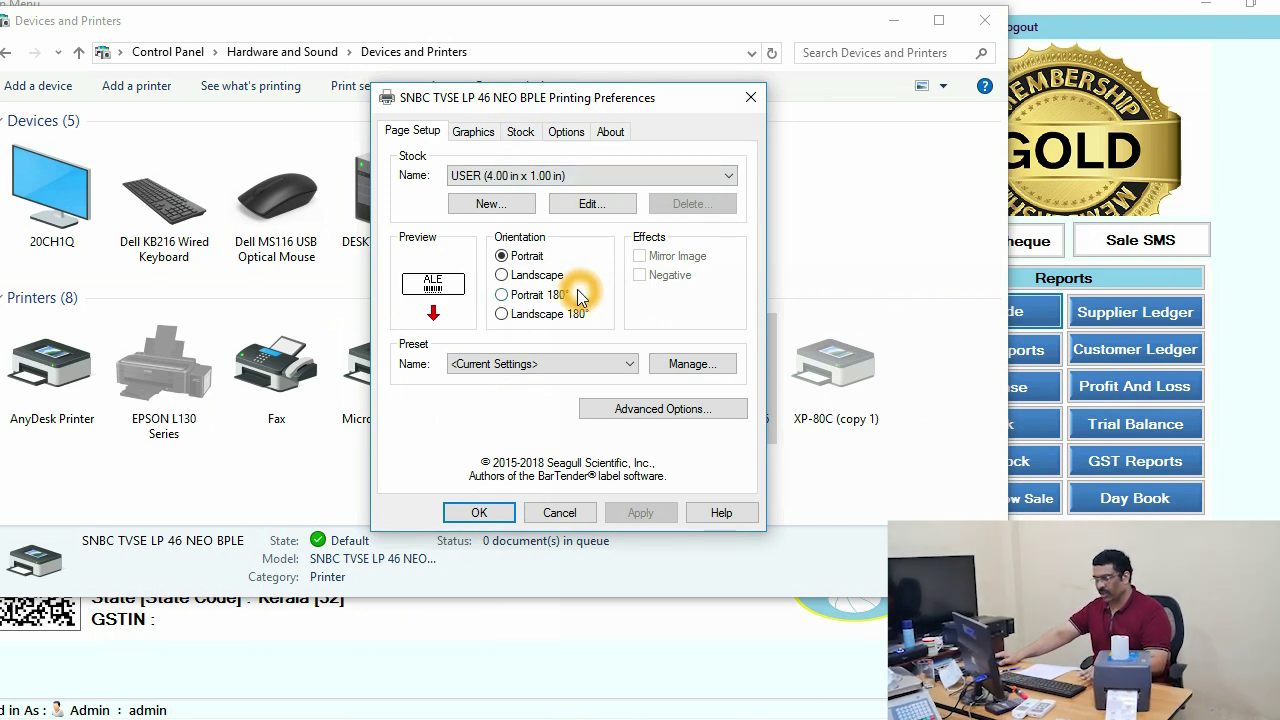
click(590, 206)
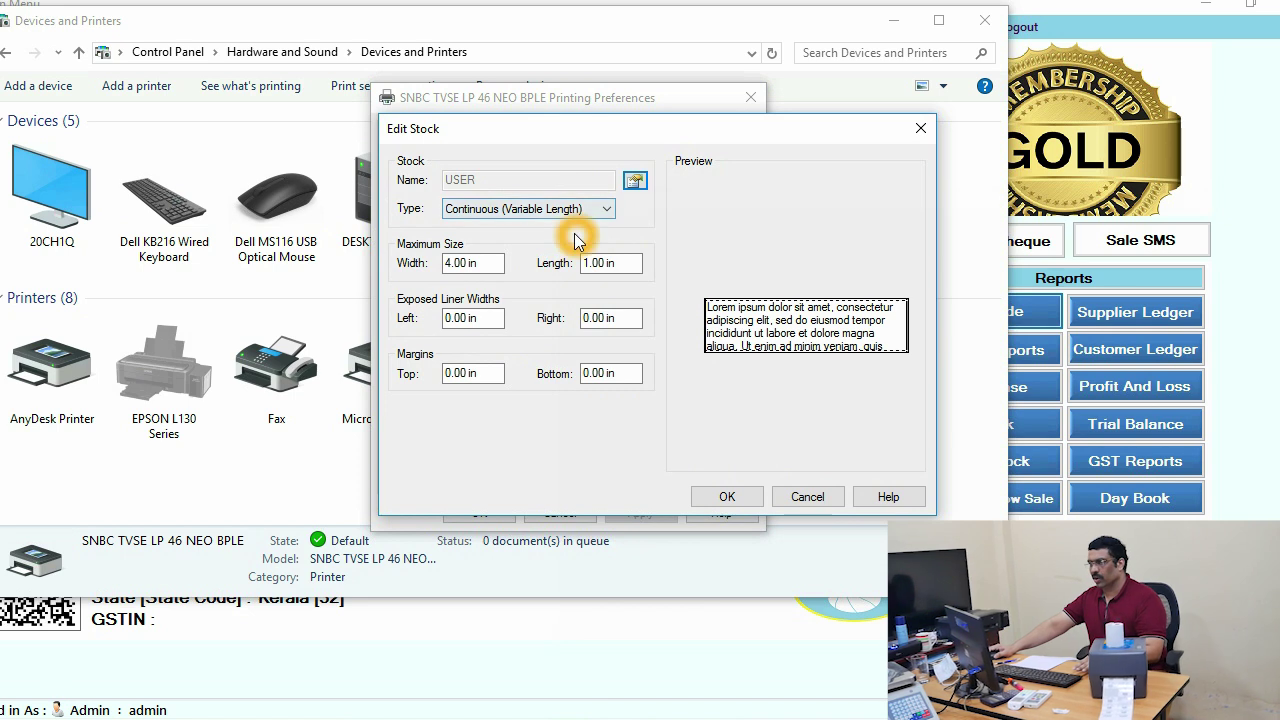
Step: Keep Continuous (Variable Length) stock and set width 3, length 20 and top margin 1.5
click(586, 210)
click(543, 248)
double_click(476, 264)
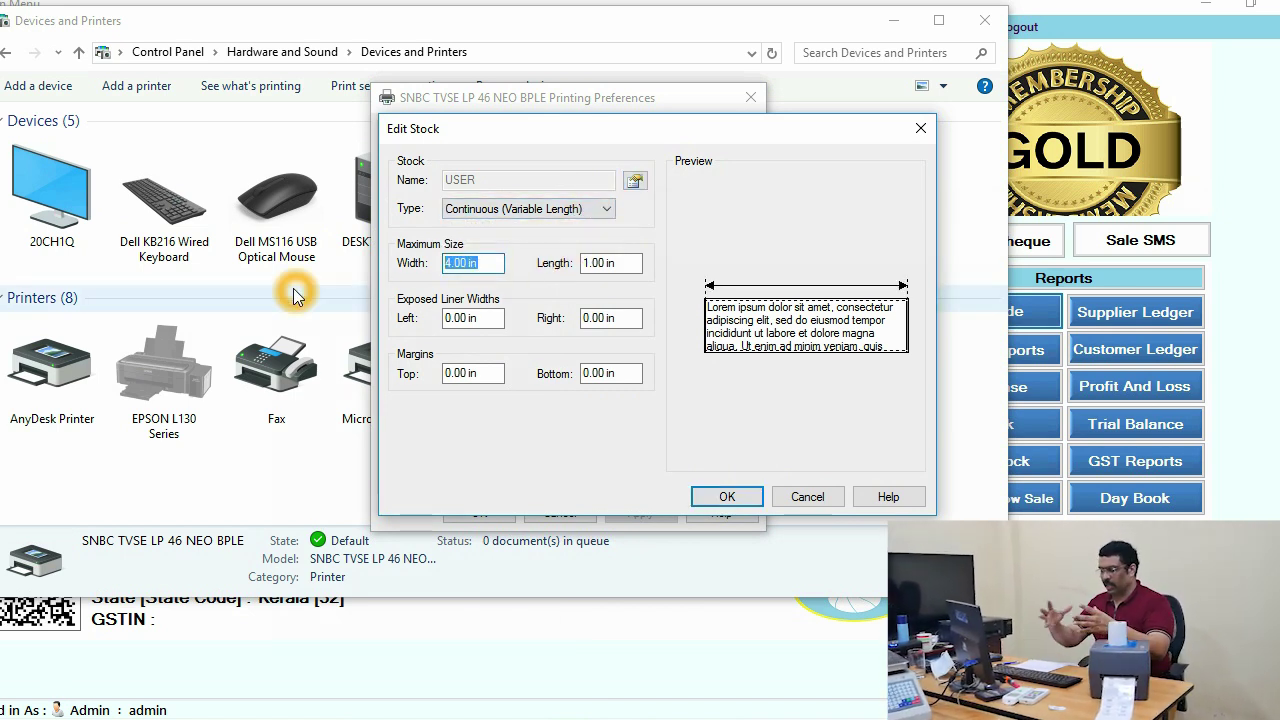
text(3)
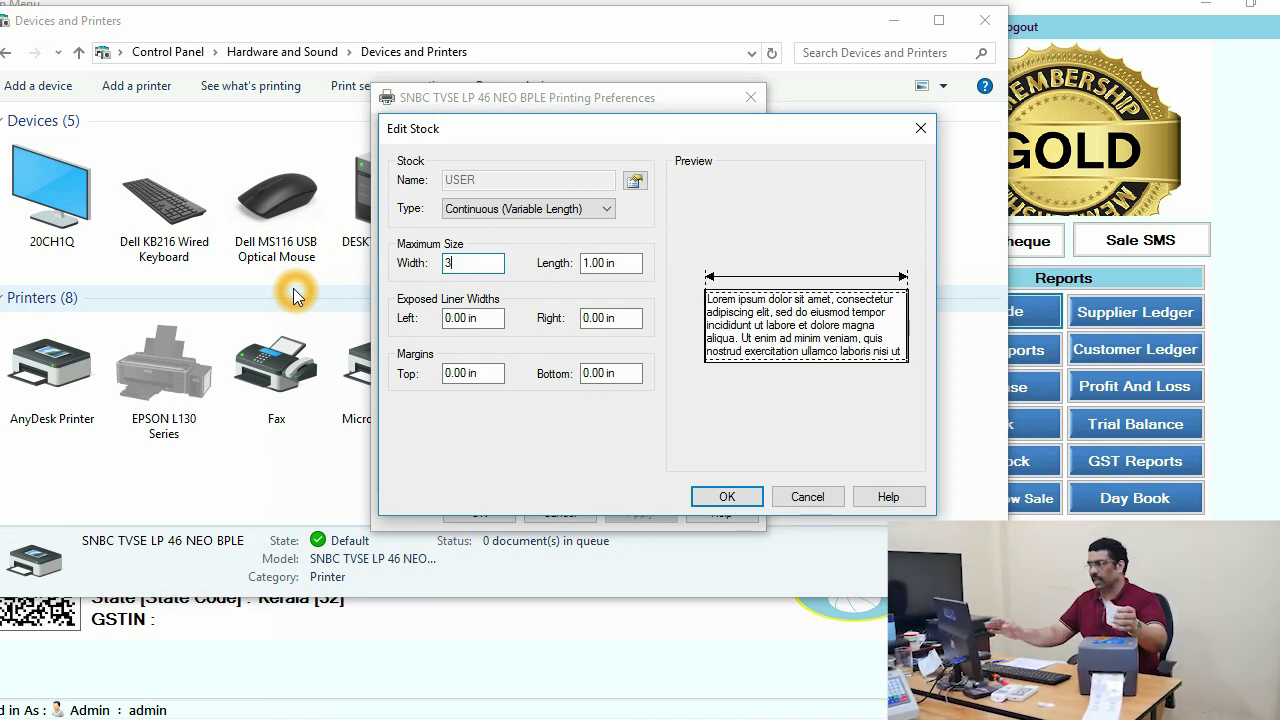
double_click(620, 264)
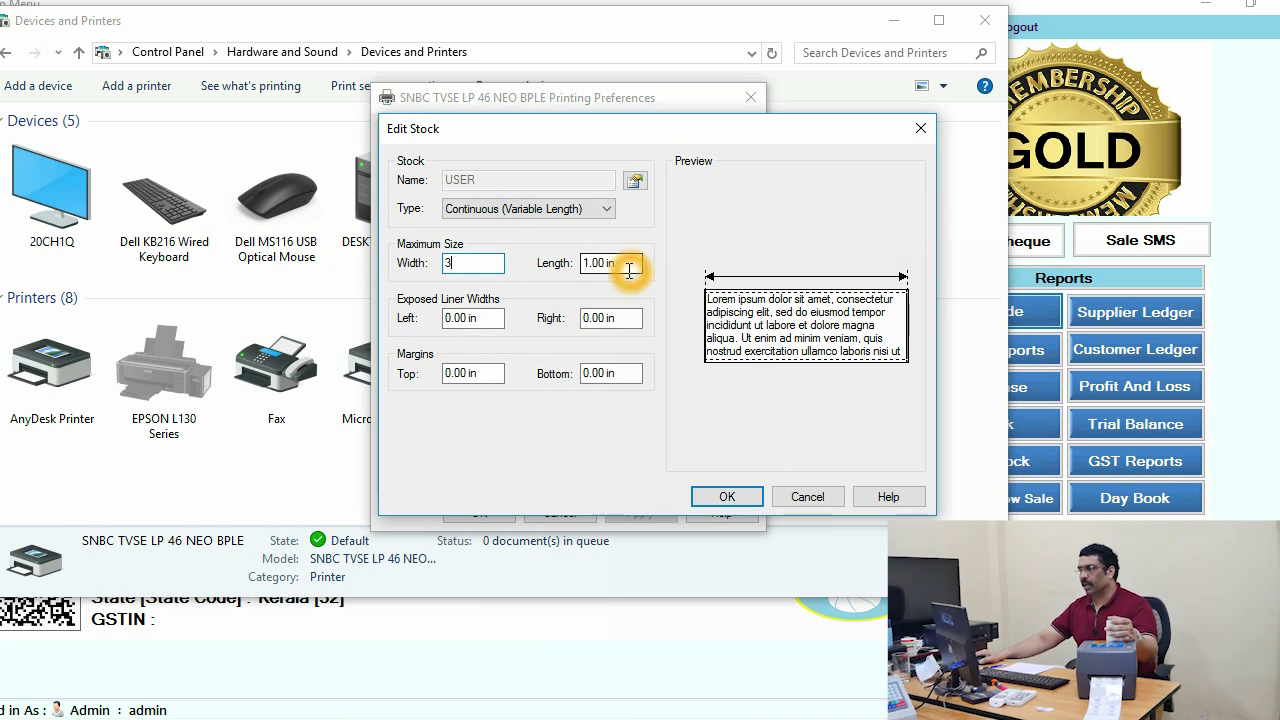
text(20)
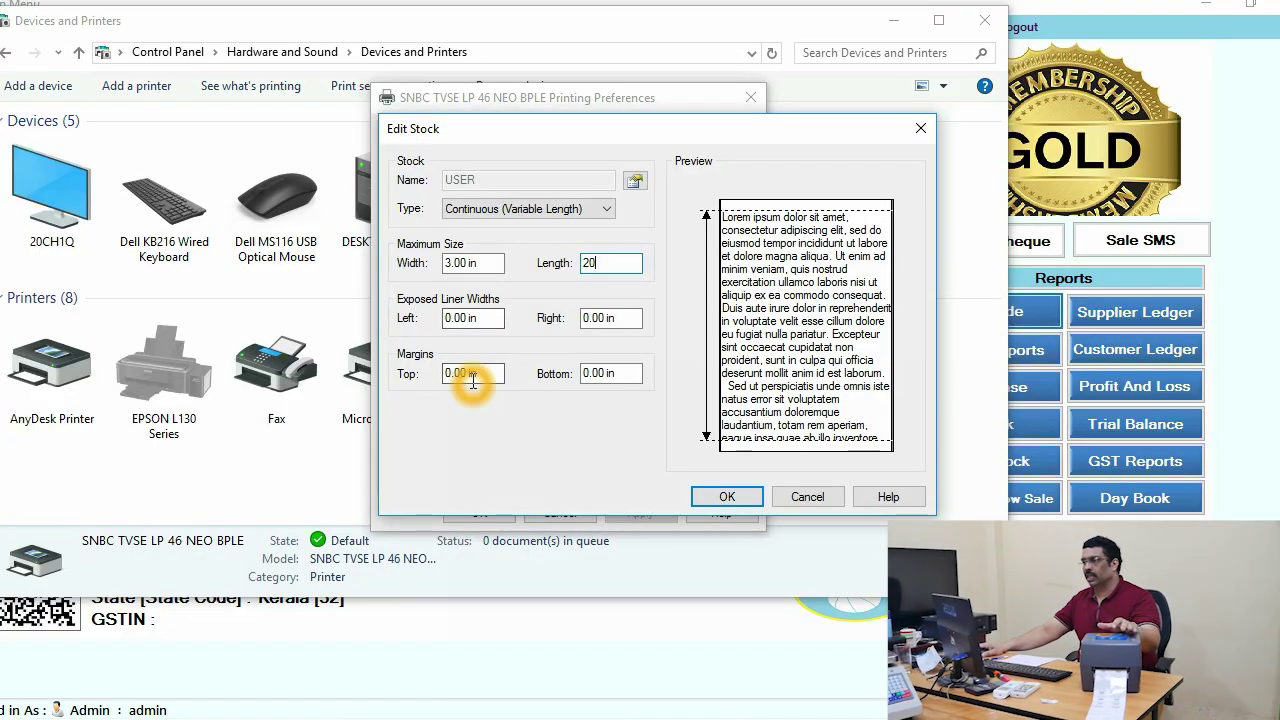
key(Tab)
key(Tab)
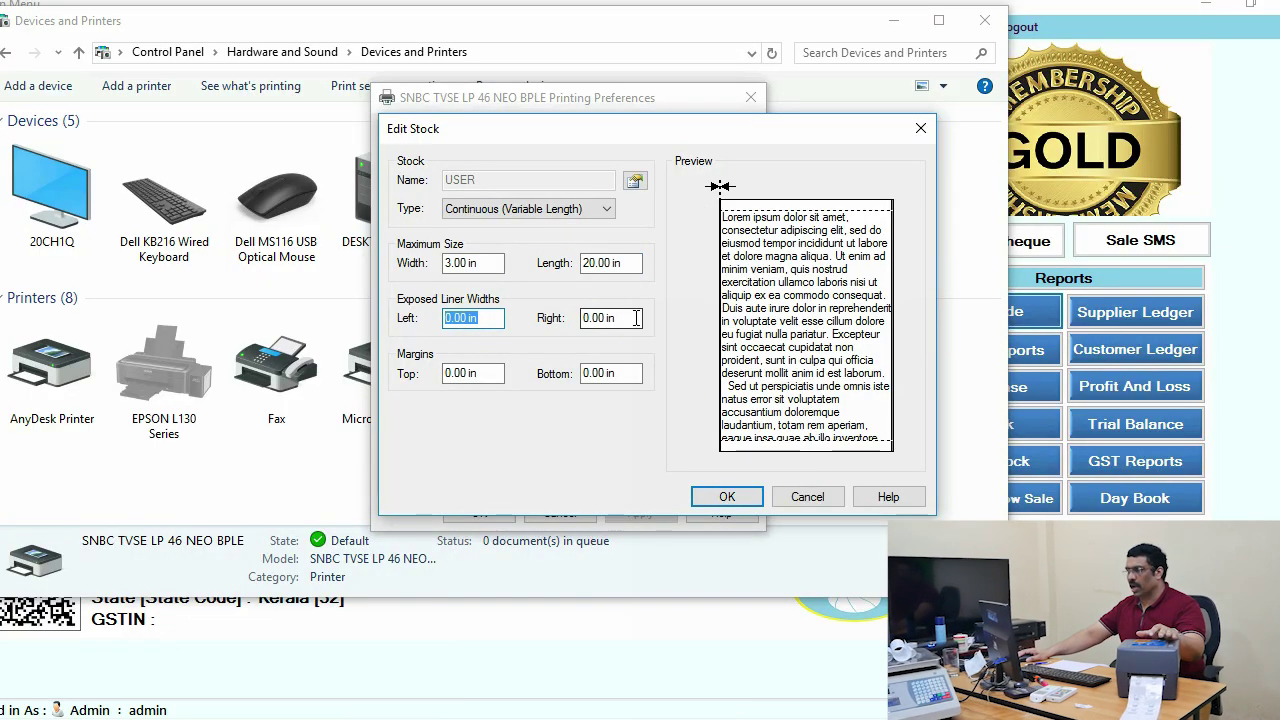
drag(491, 372, 377, 370)
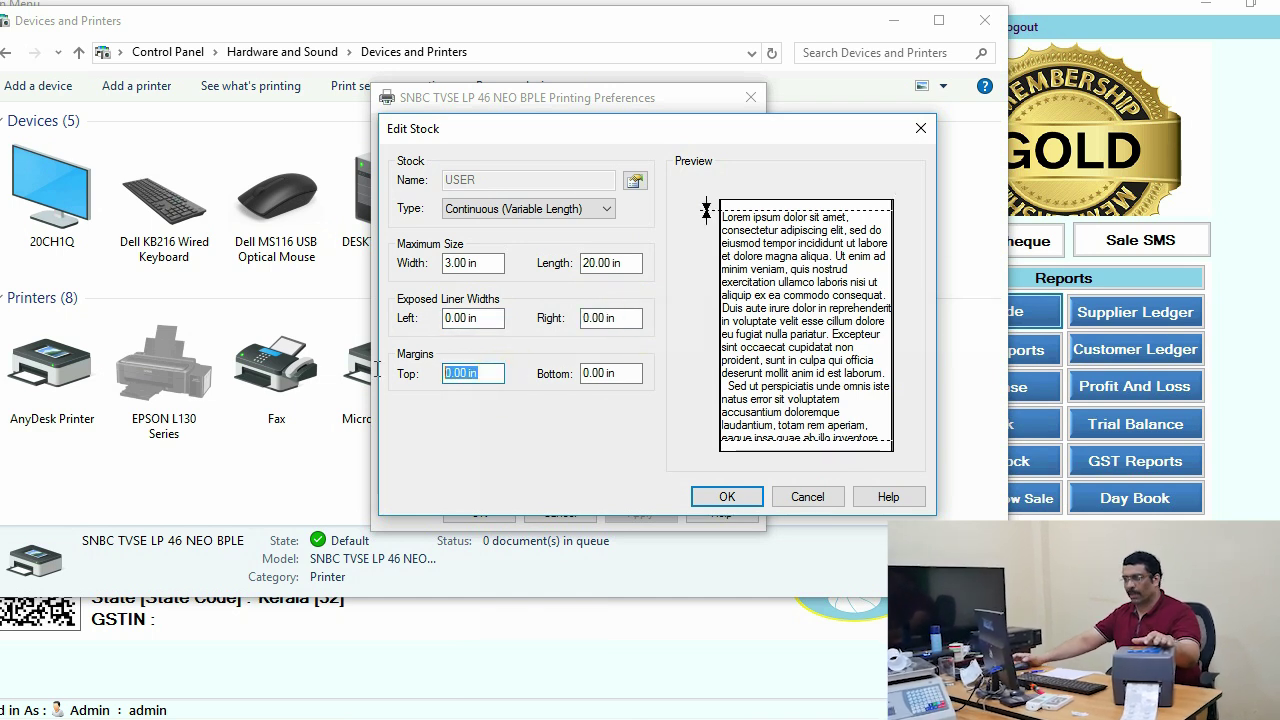
click(449, 383)
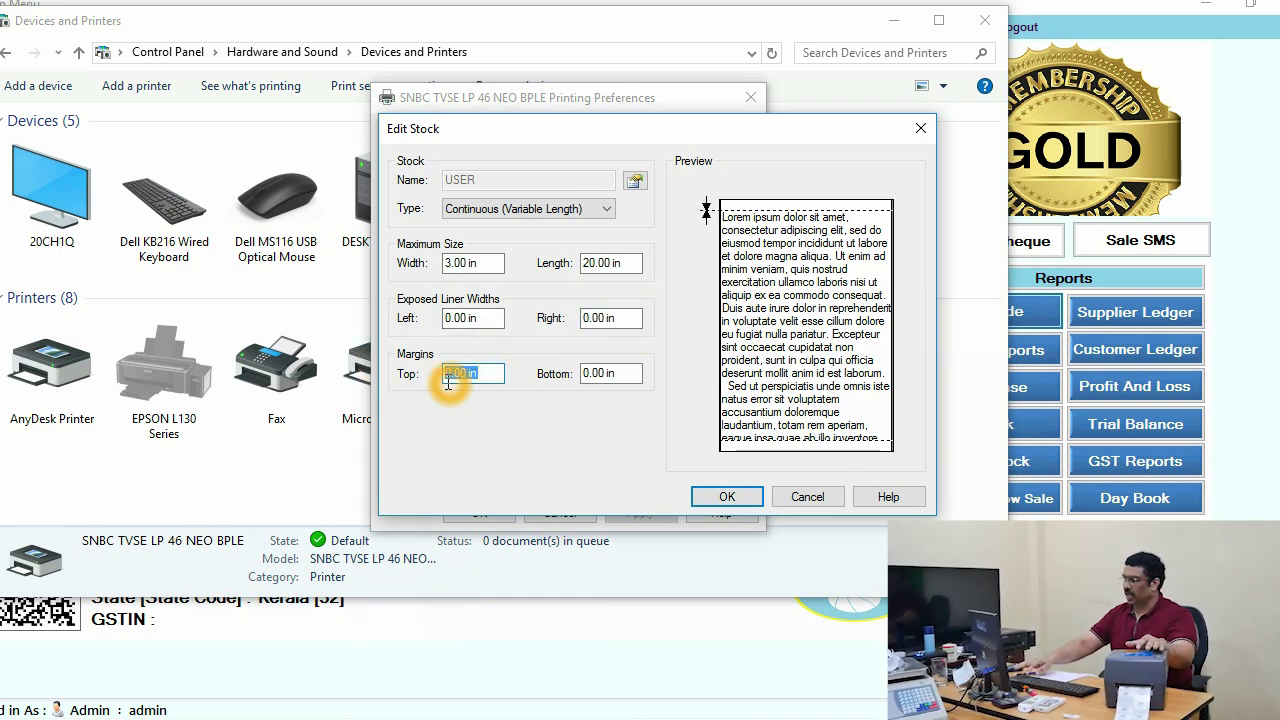
text(1.5)
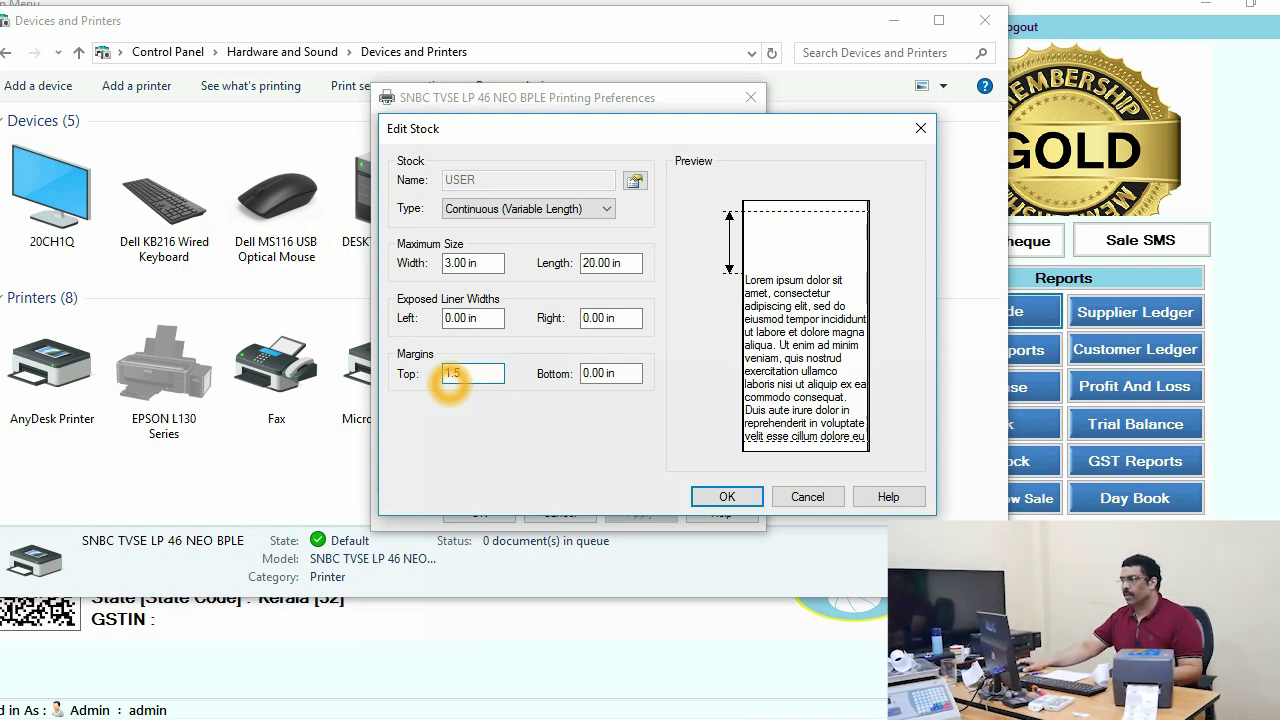
click(711, 498)
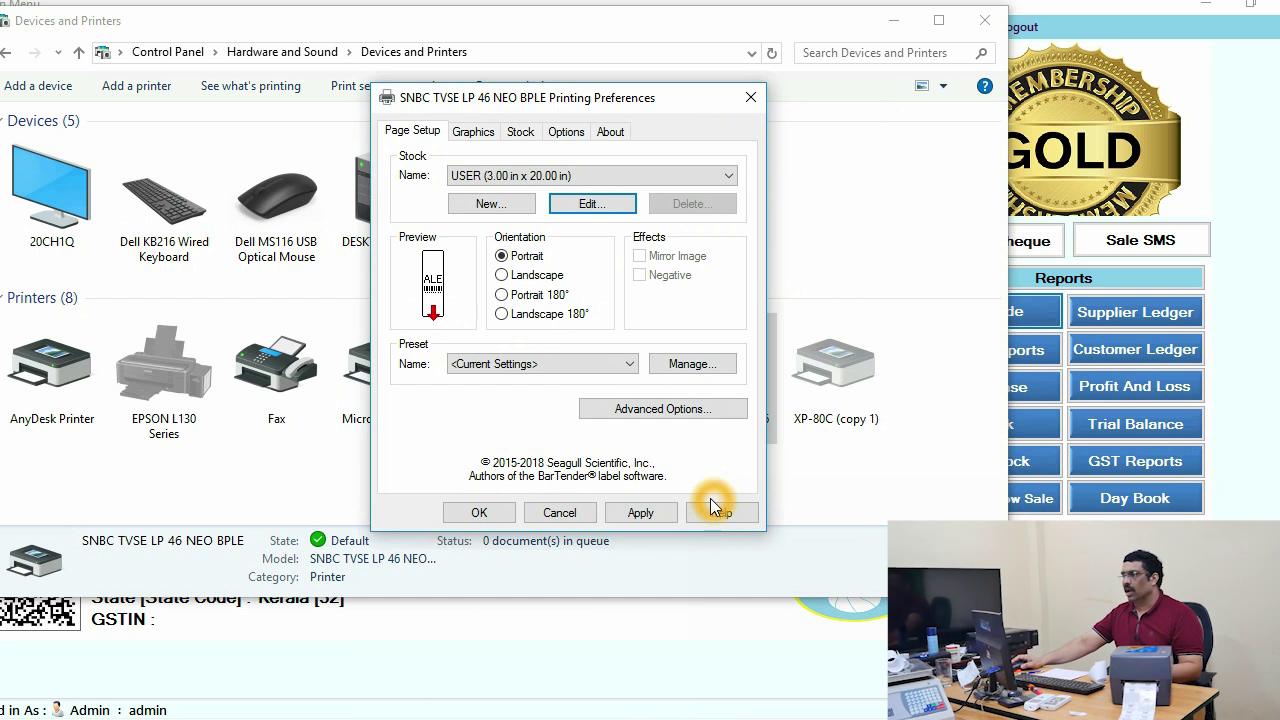
Step: Choose Direct Thermal print method and Continuous media type, then save the printing preferences
click(518, 133)
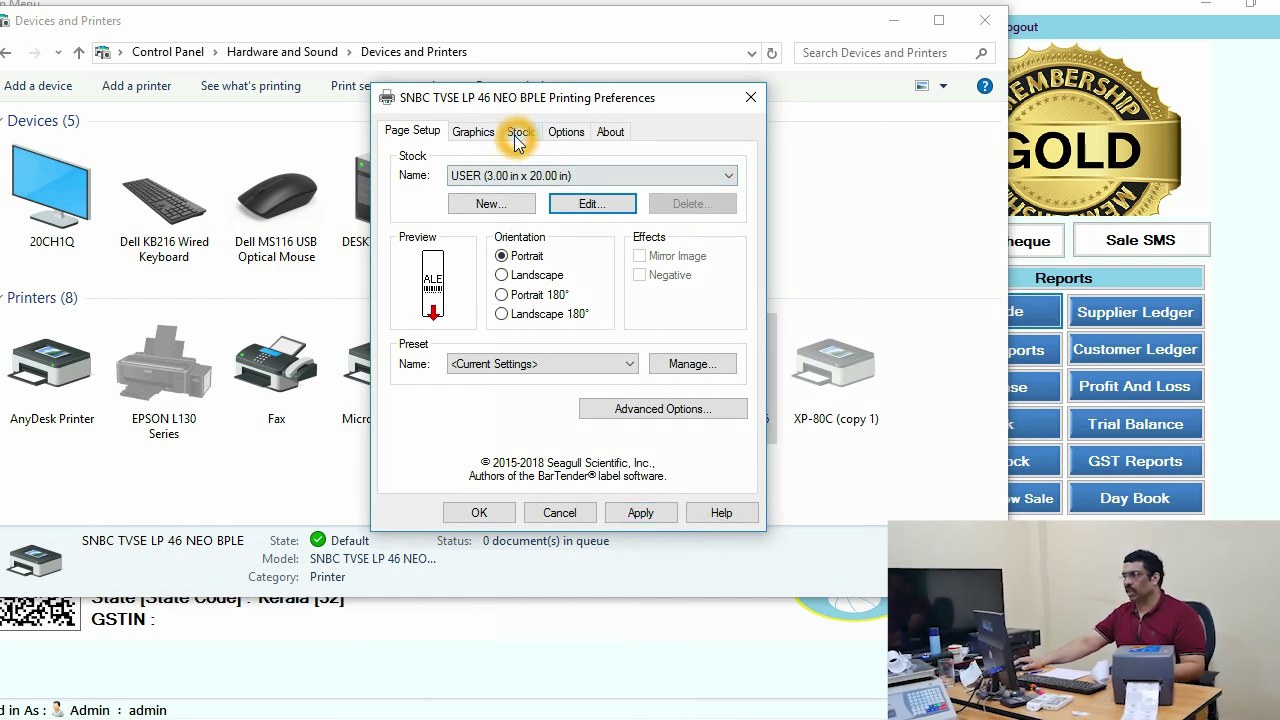
click(563, 182)
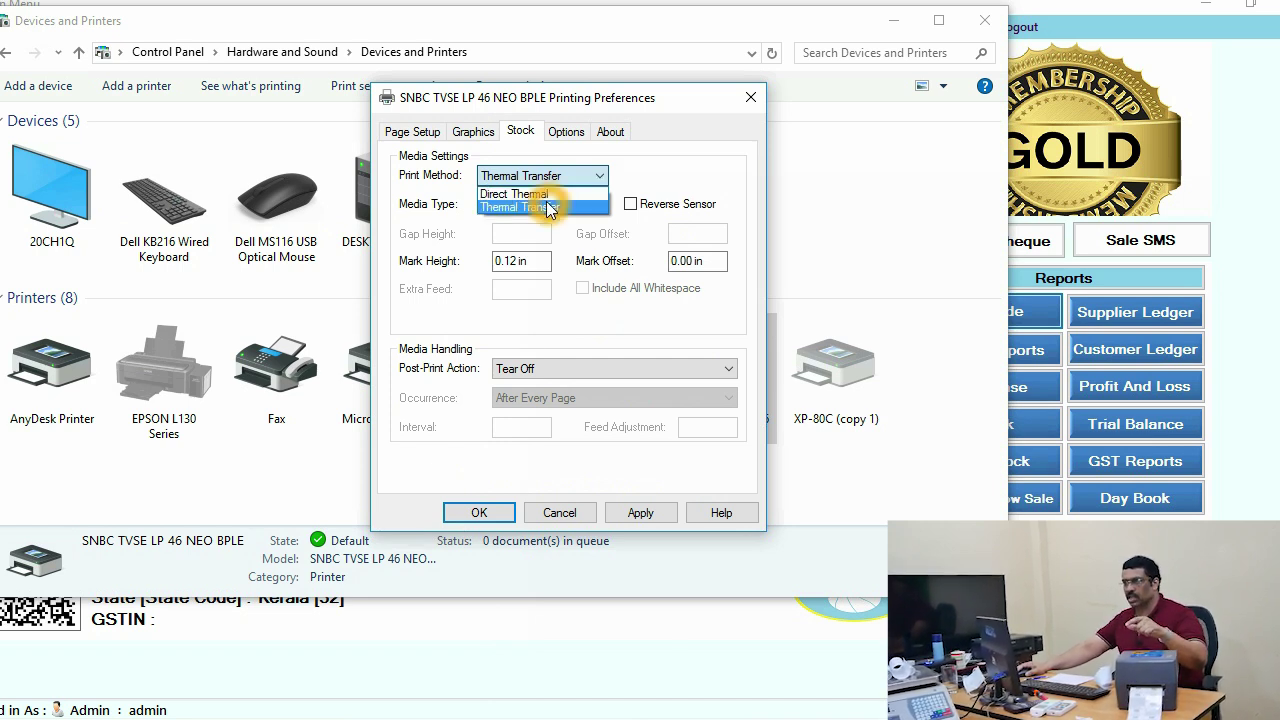
click(521, 196)
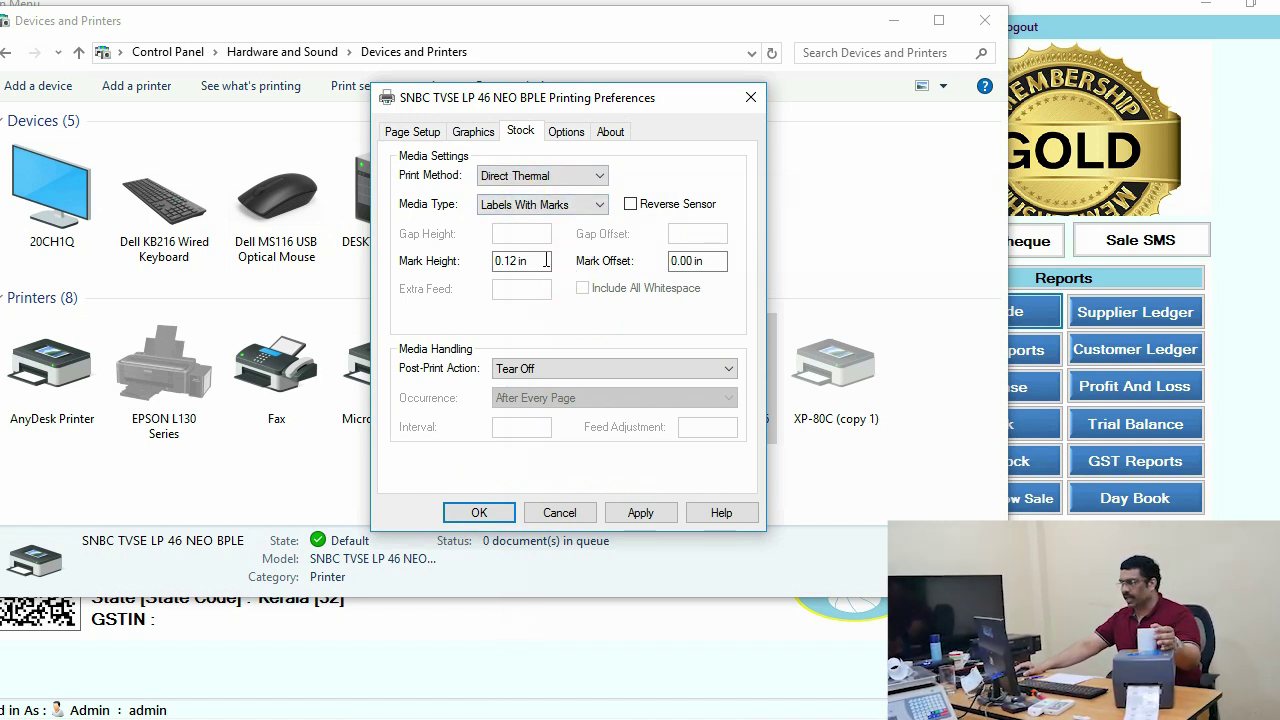
click(548, 210)
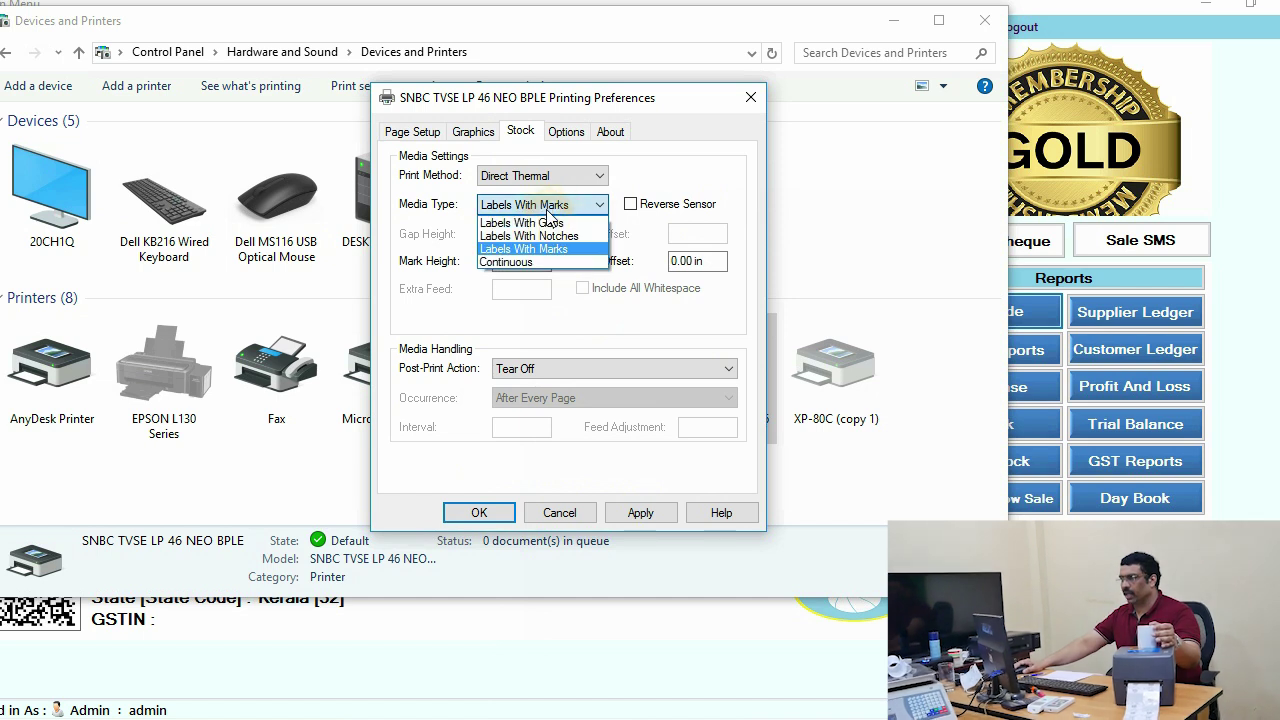
click(528, 260)
click(525, 260)
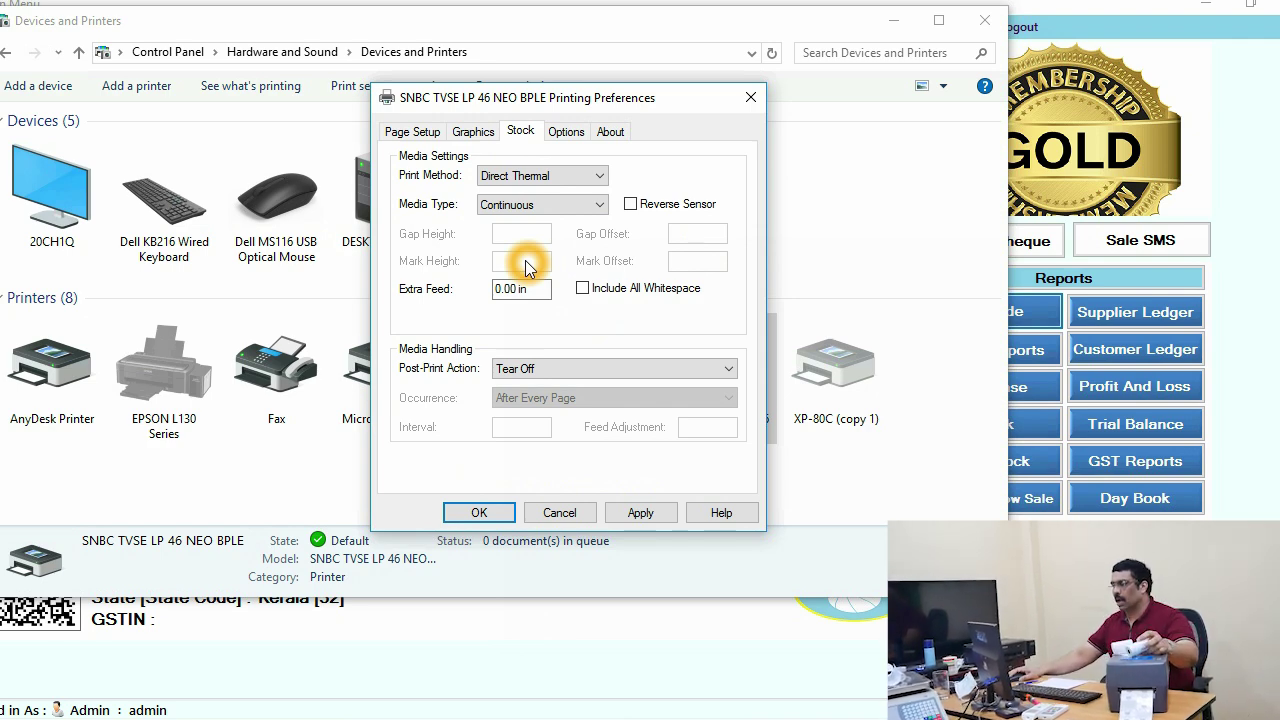
click(484, 513)
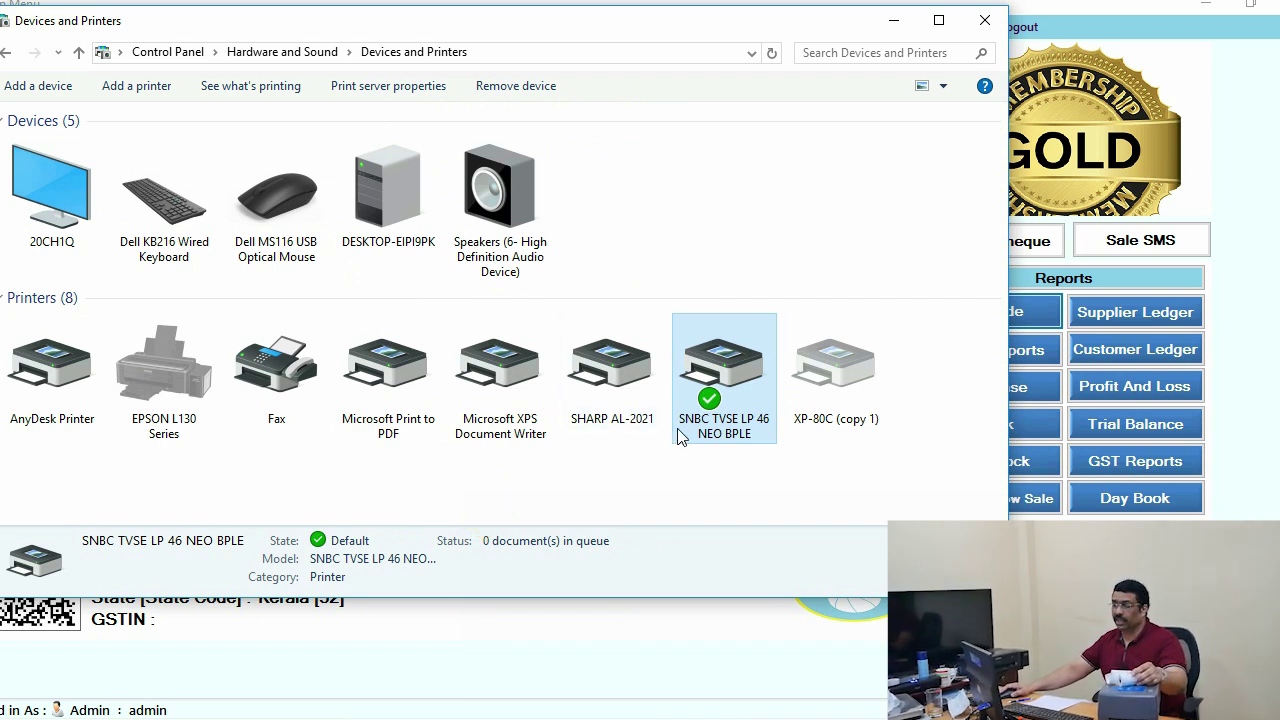
Step: Set the SNBC printer as the default printer and minimize Devices and Printers
right_click(713, 375)
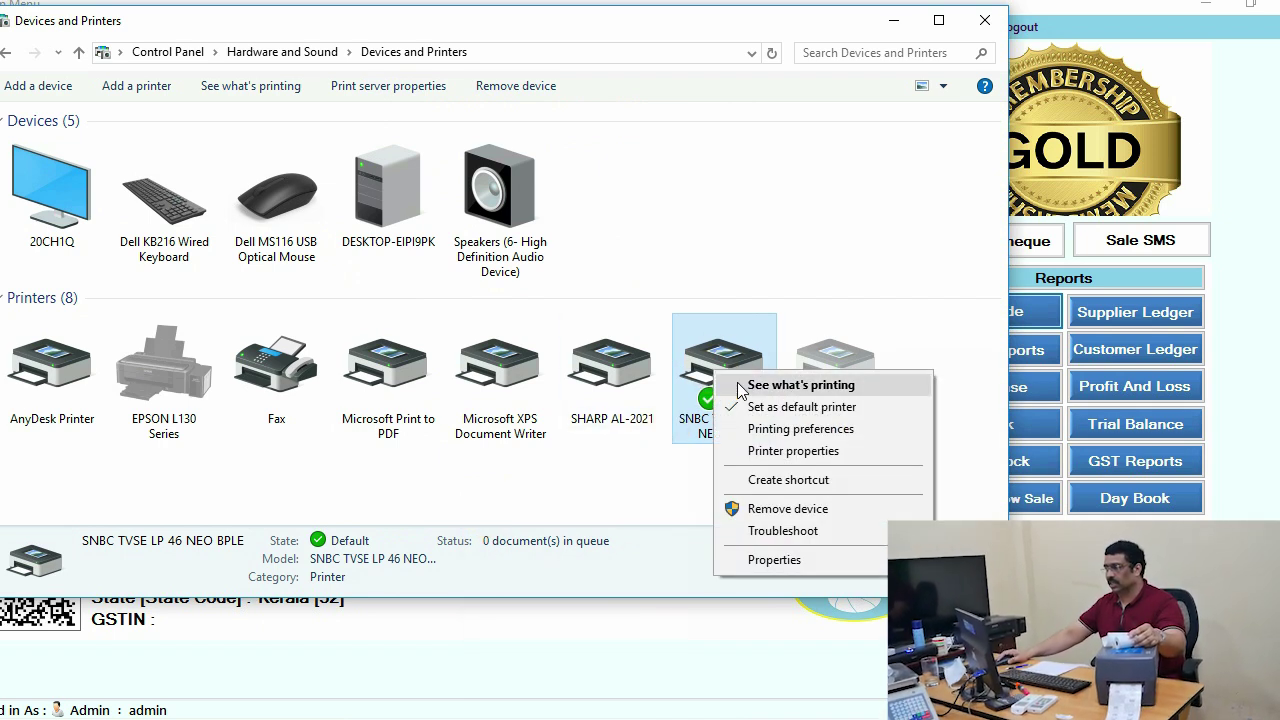
click(766, 406)
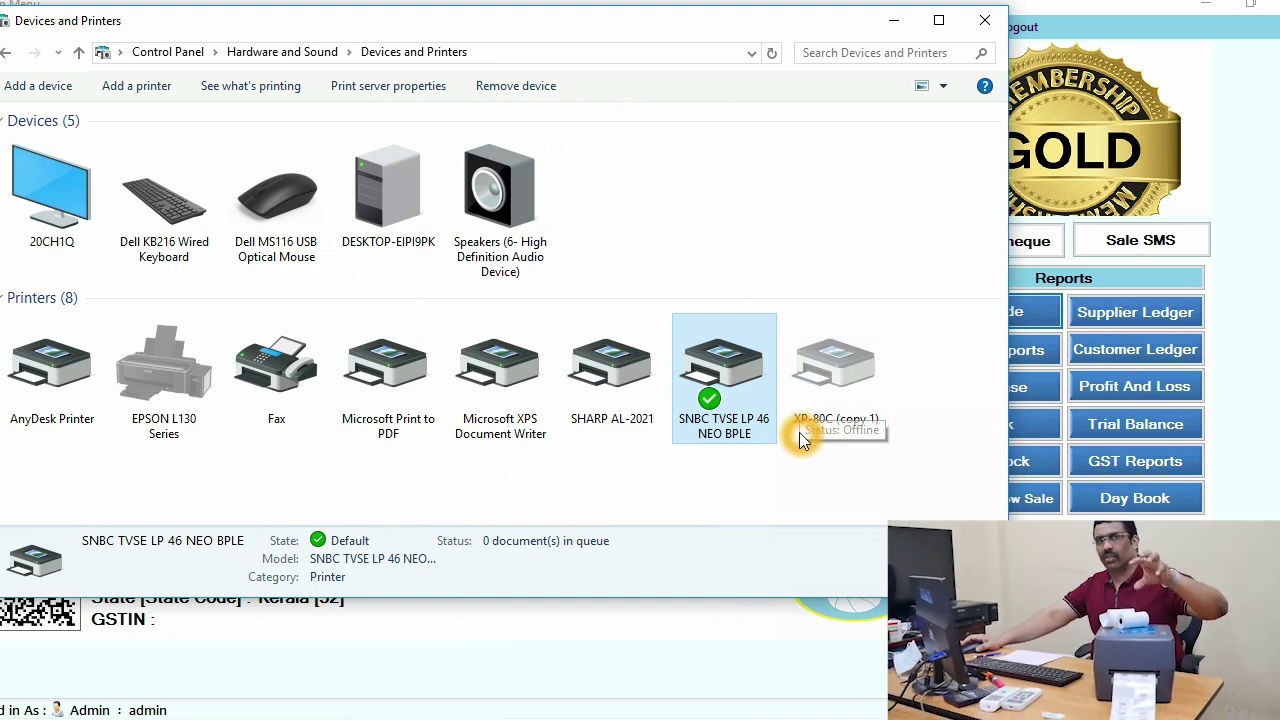
click(894, 20)
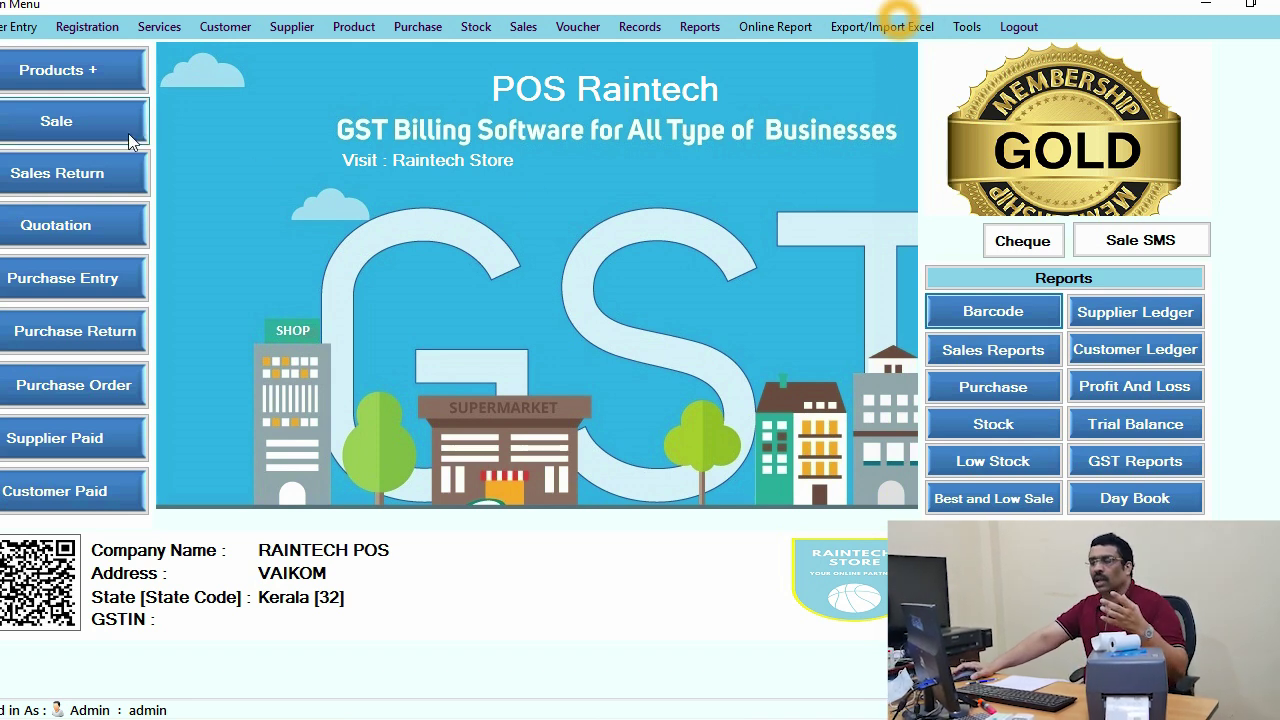
Step: From Sale's Bill Template Printer Setting, select the XP-80C (copy 1) terminal record and delete it
click(55, 123)
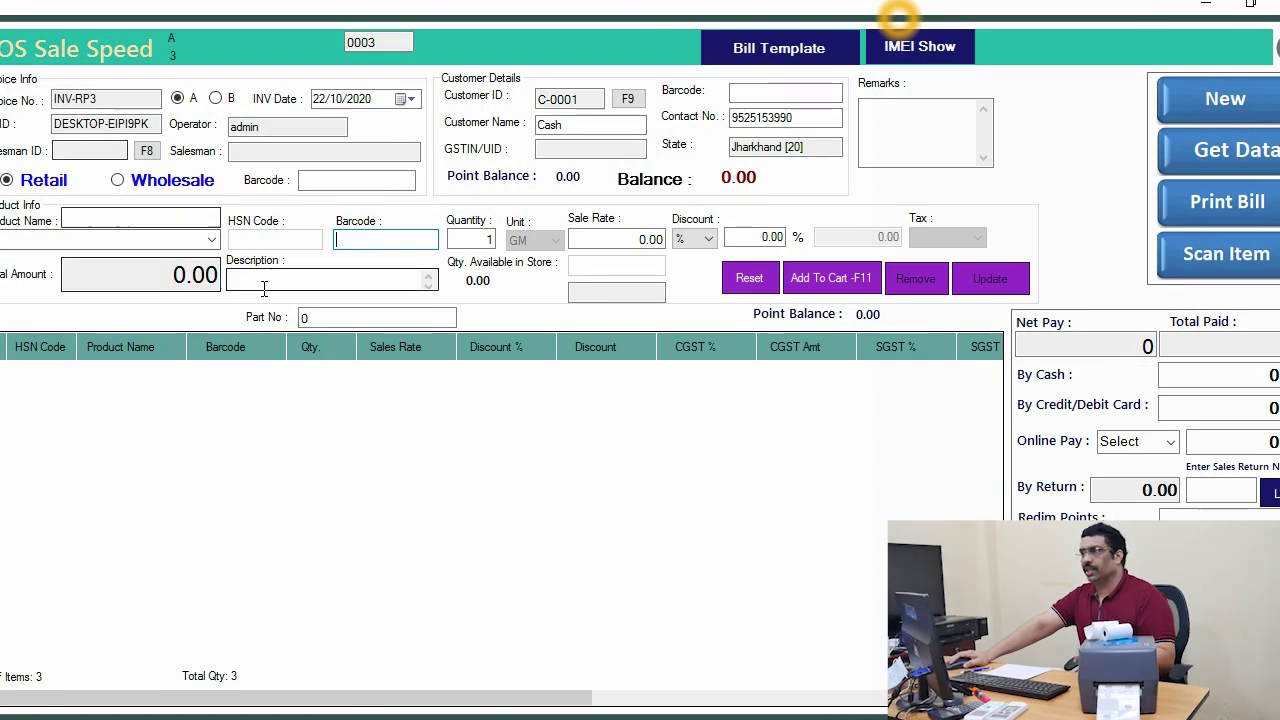
click(768, 52)
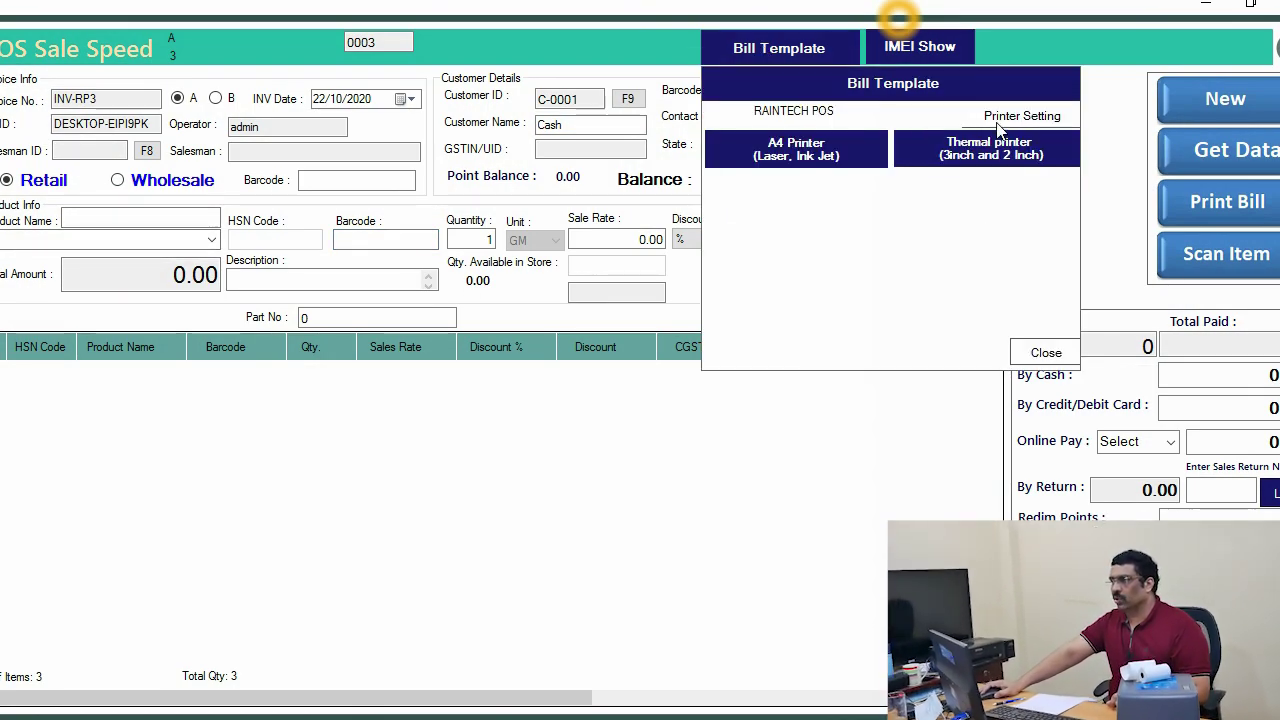
click(1010, 118)
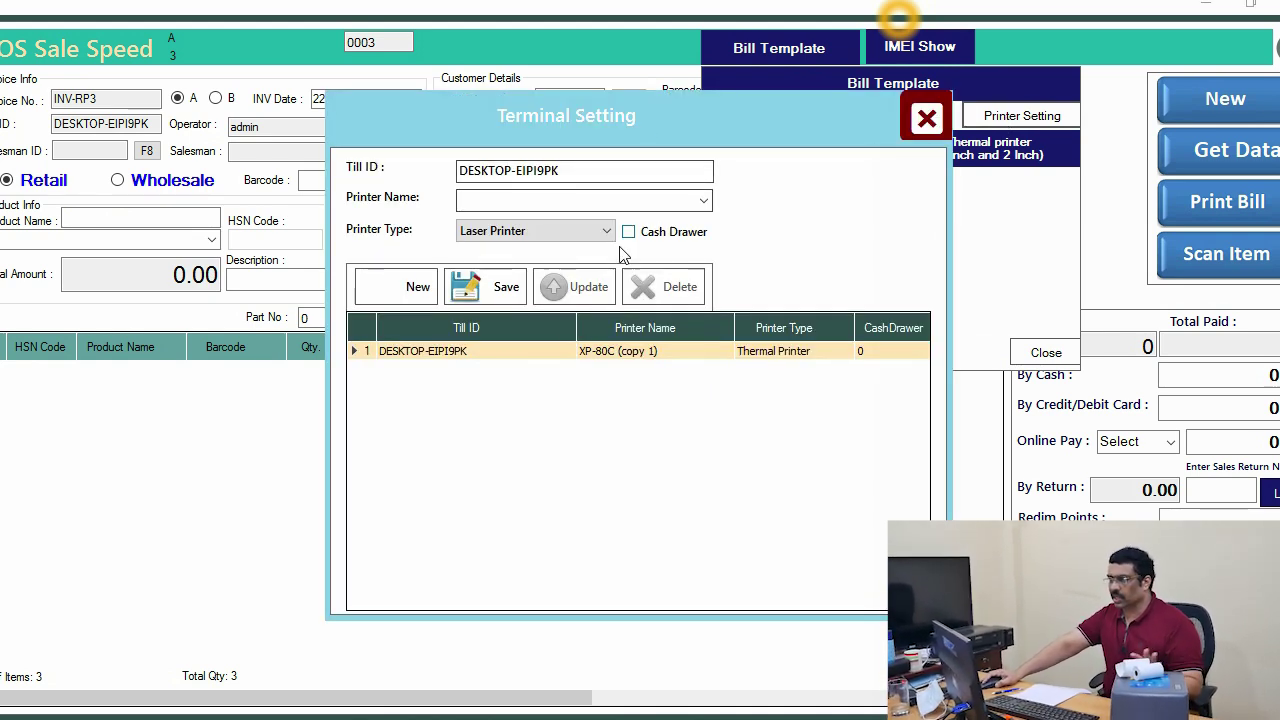
click(484, 372)
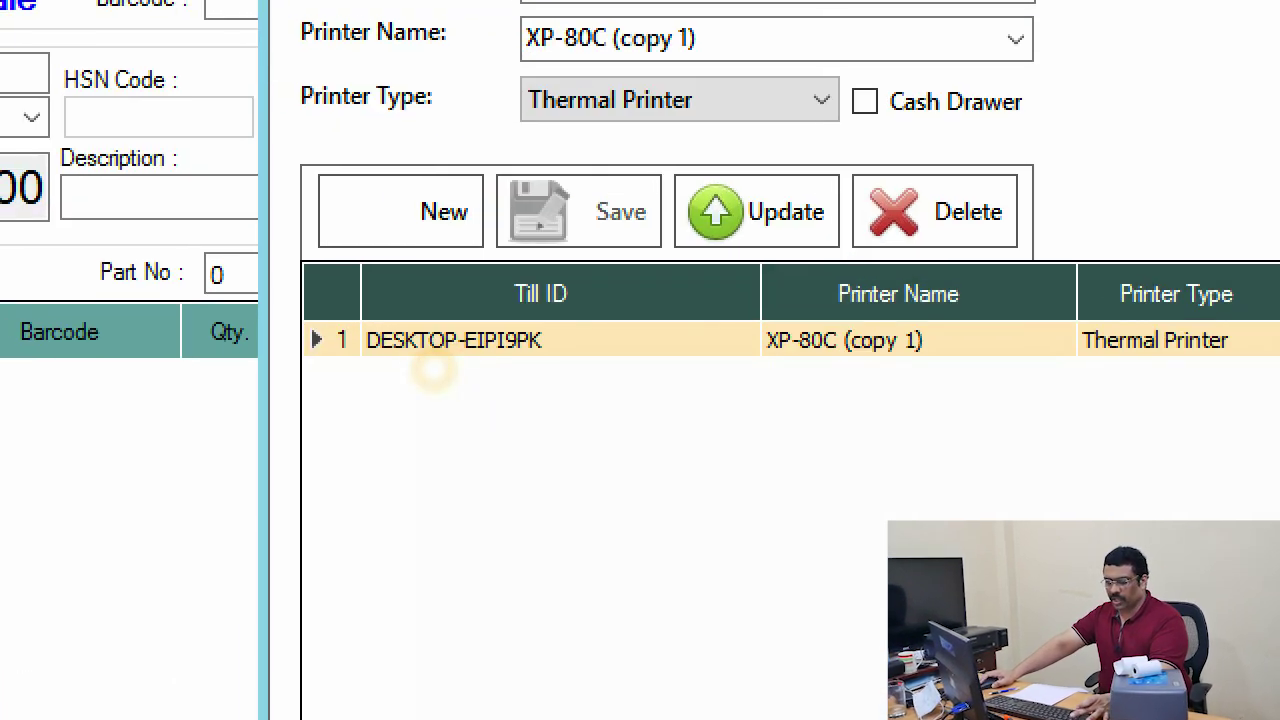
mouse_move(298, 312)
mouse_down()
mouse_move(449, 400)
mouse_move(1260, 395)
mouse_move(1236, 362)
mouse_up()
click(954, 352)
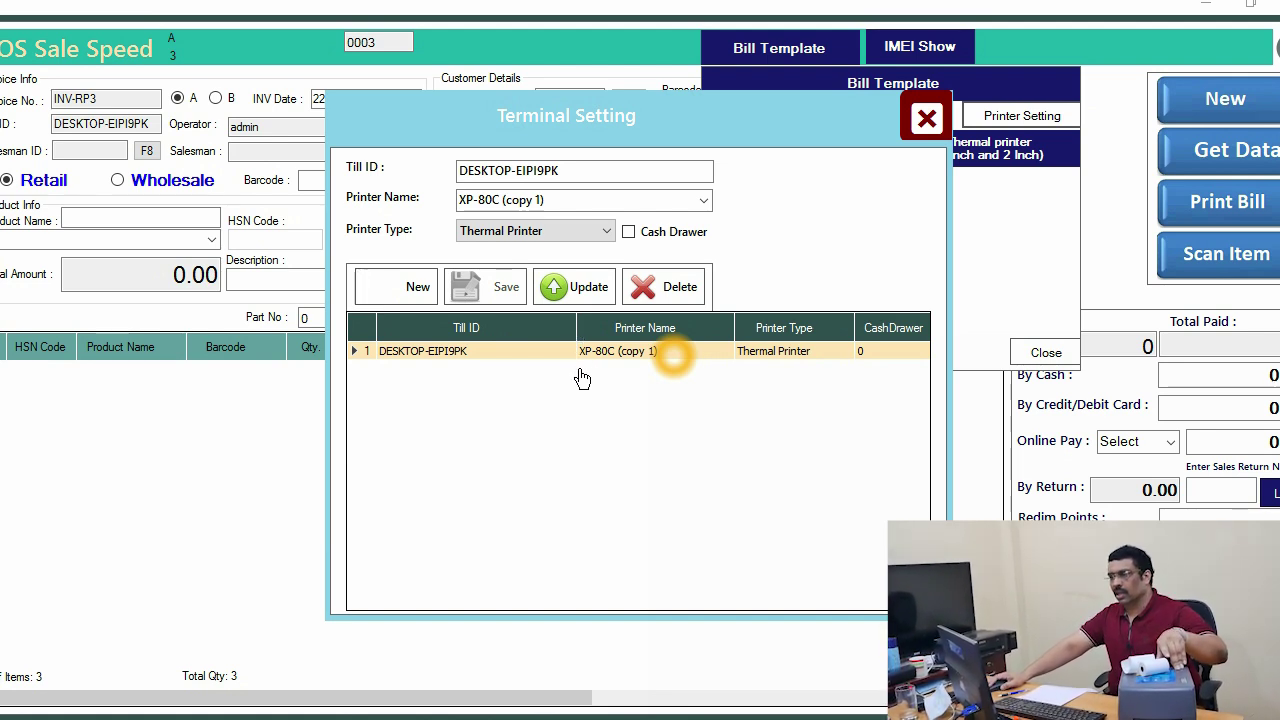
click(674, 287)
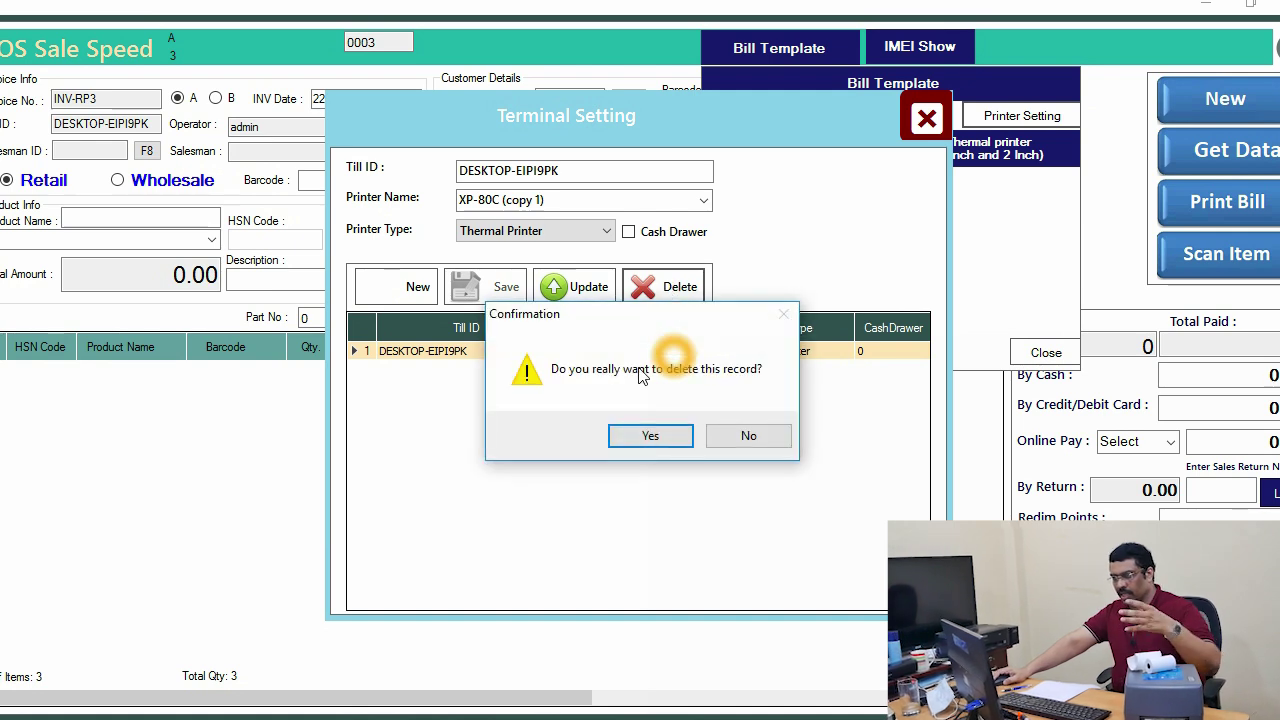
Step: Confirm the deletion and save SNBC TVSE LP 46 NEO BPLE with Printer Type Thermal Printer
click(650, 437)
click(688, 437)
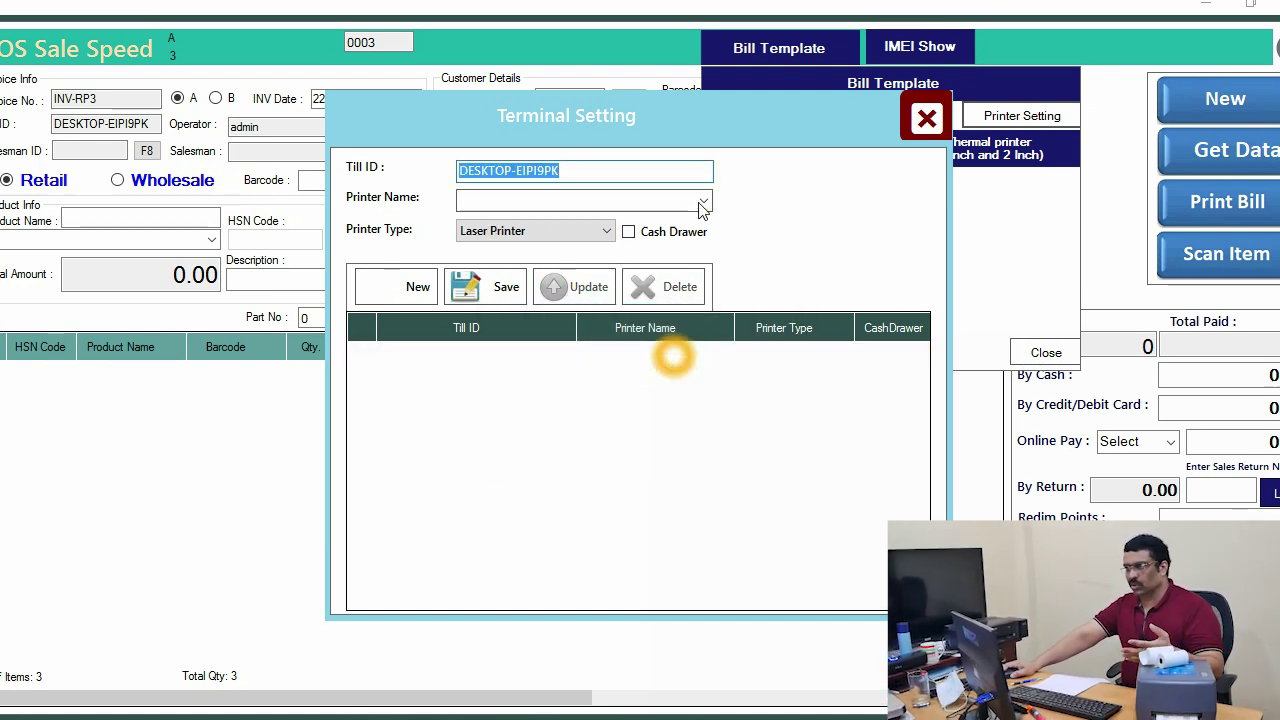
click(704, 201)
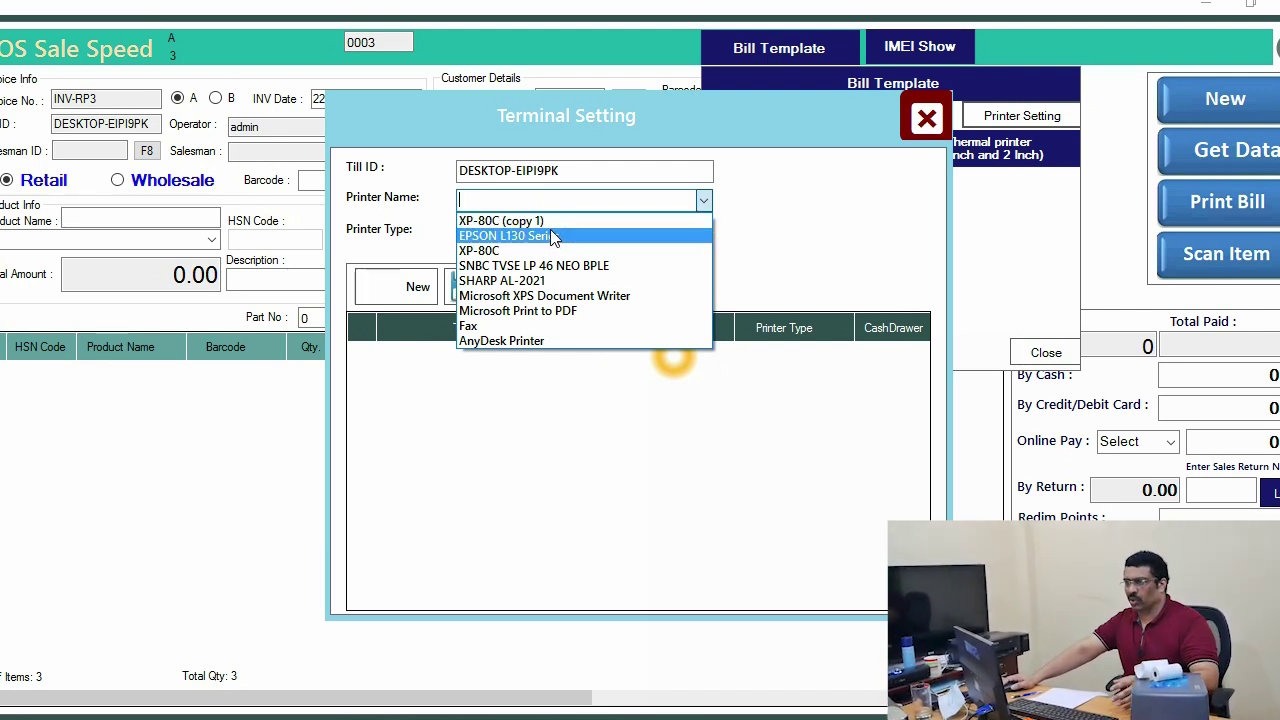
click(577, 172)
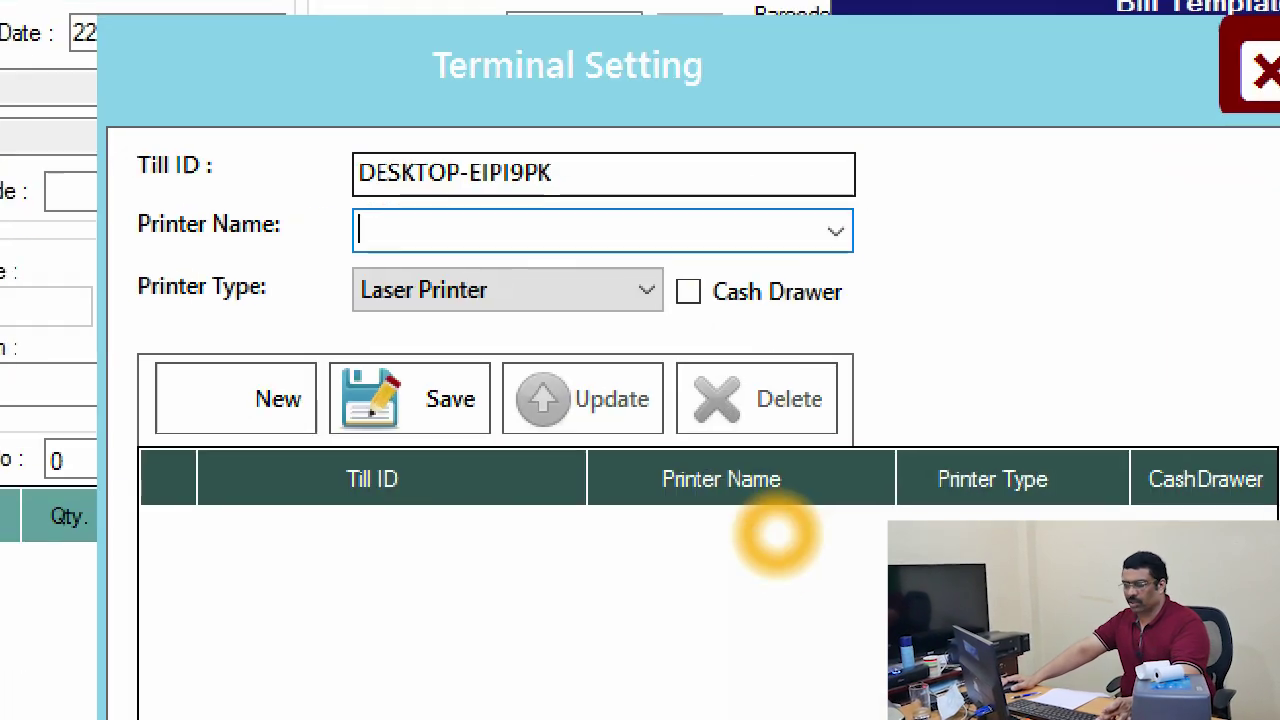
mouse_move(343, 158)
mouse_down()
mouse_move(630, 201)
mouse_move(218, 215)
mouse_up()
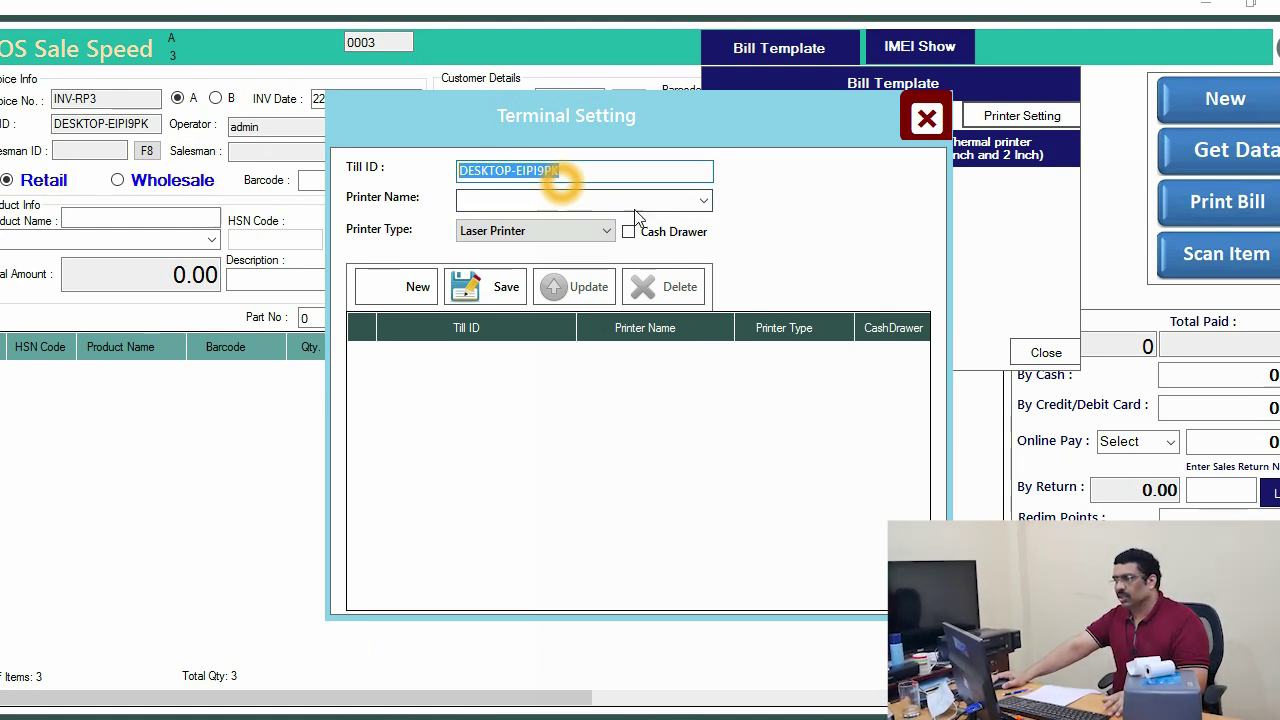
click(704, 201)
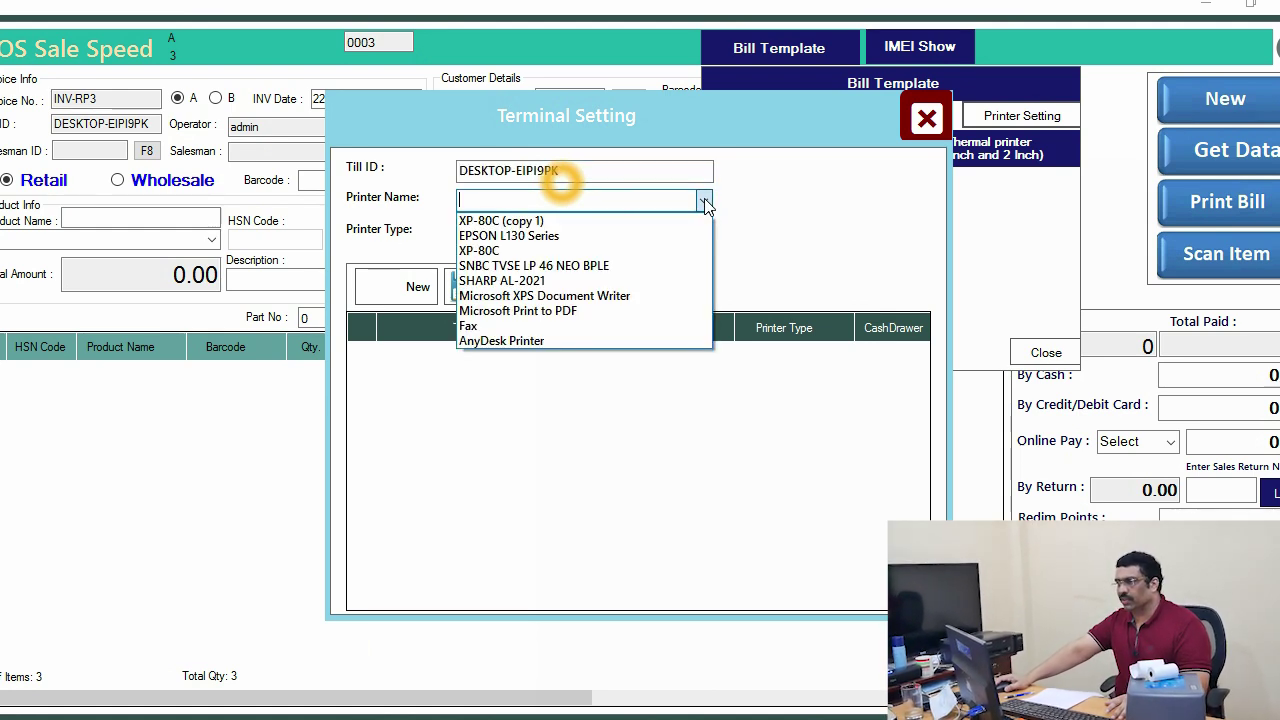
click(600, 266)
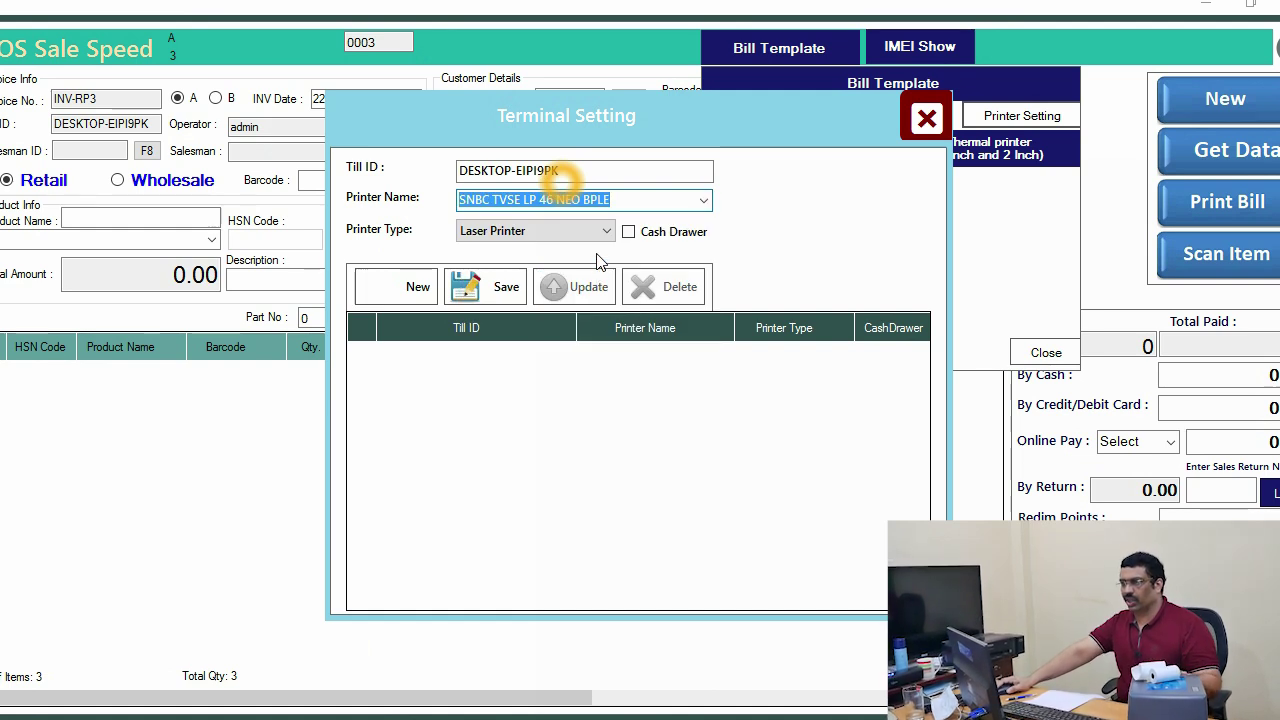
click(570, 232)
click(568, 265)
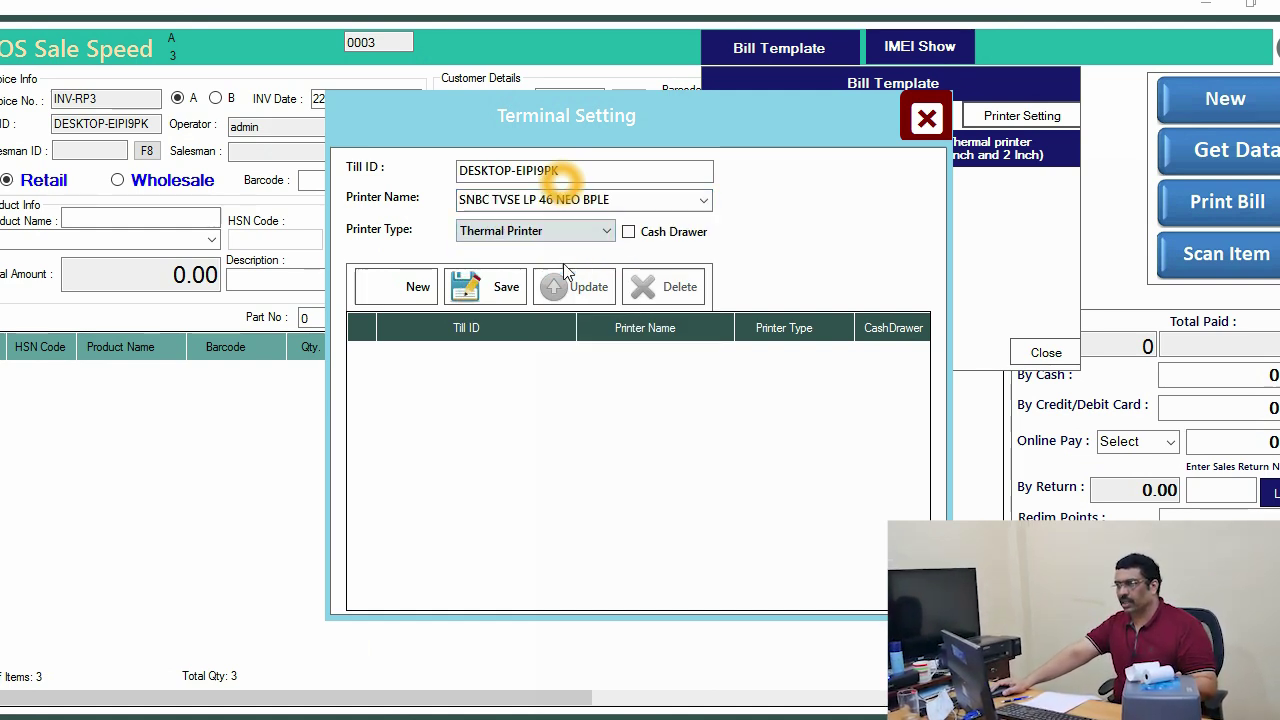
click(505, 287)
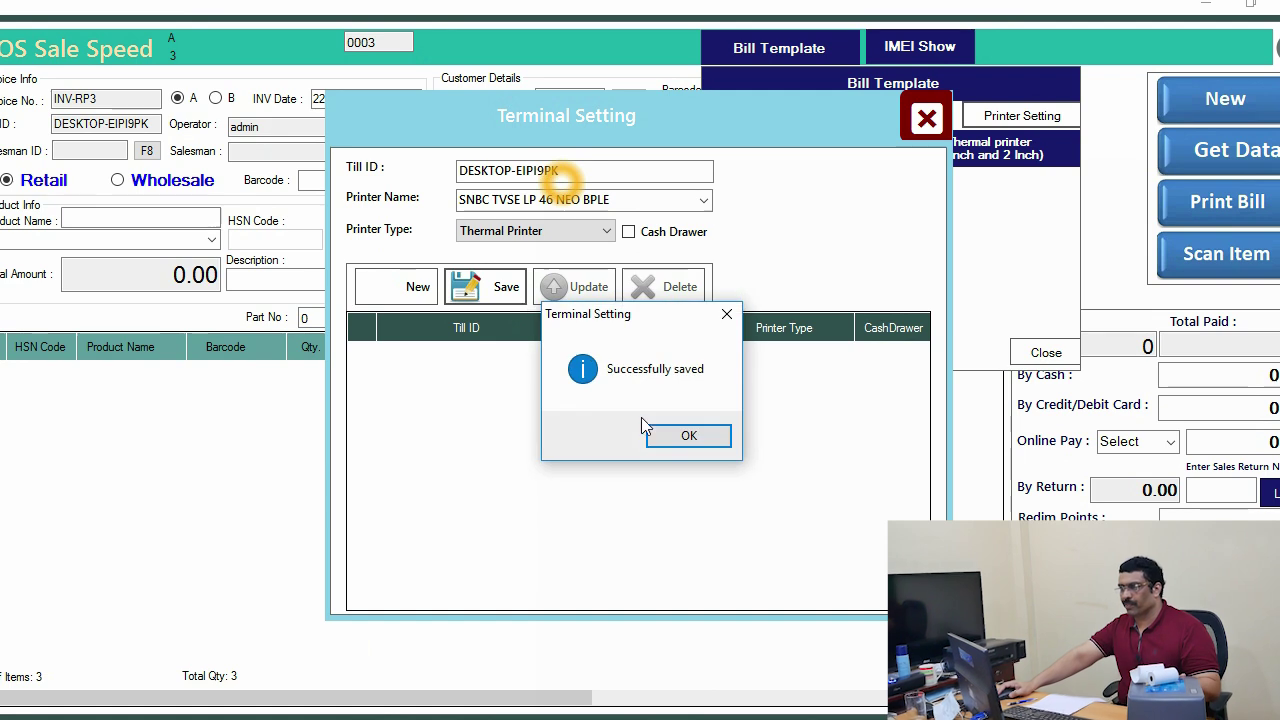
click(675, 434)
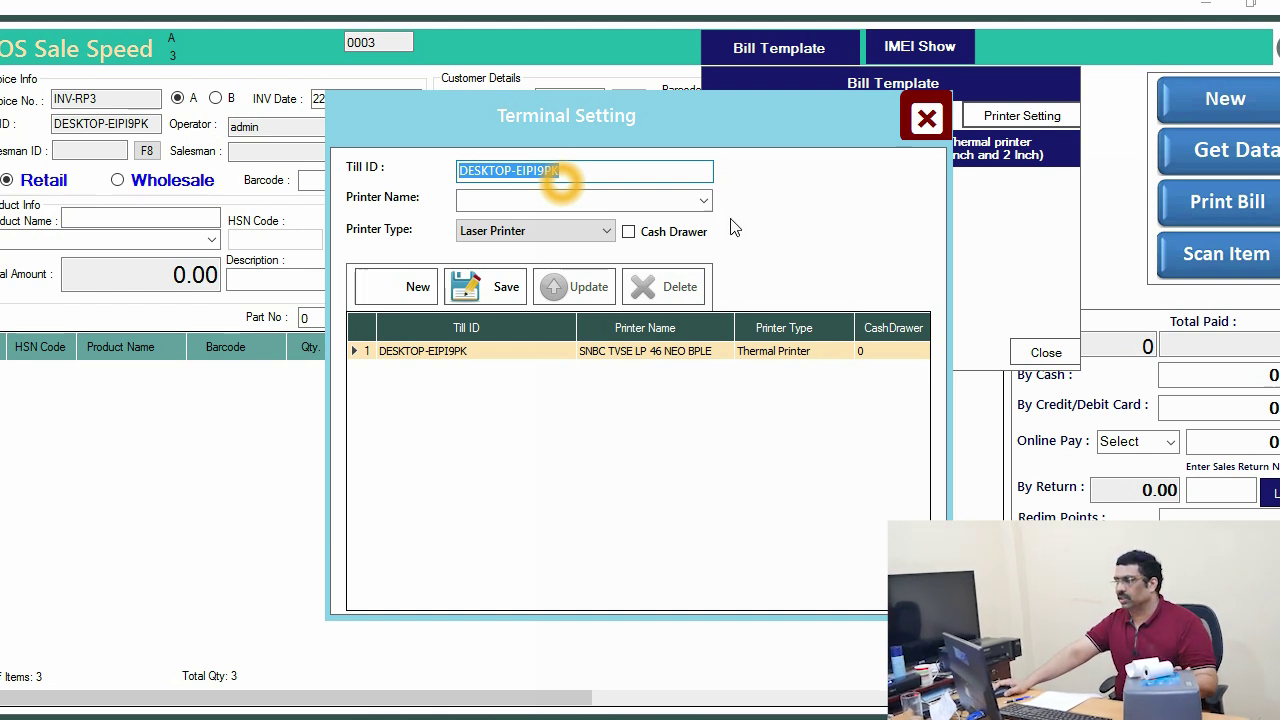
Step: Close Terminal Setting and pick the 3-inch Thermal printer bill template
click(926, 120)
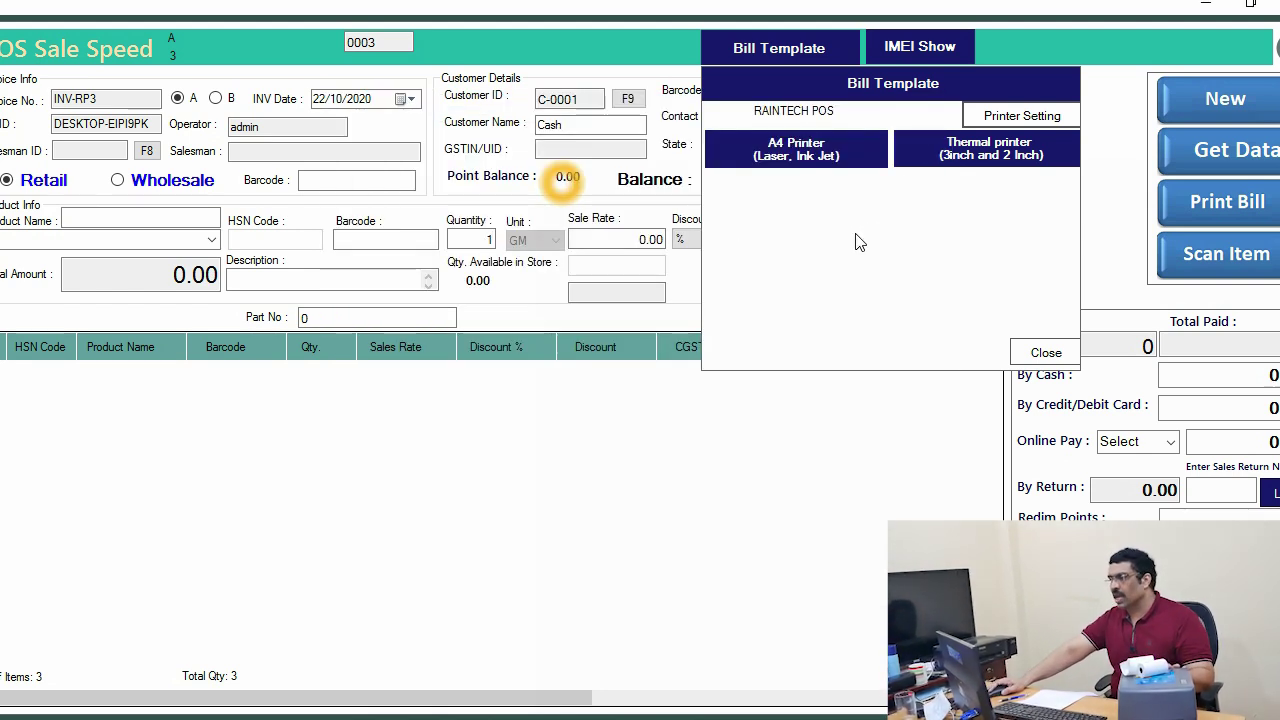
click(952, 155)
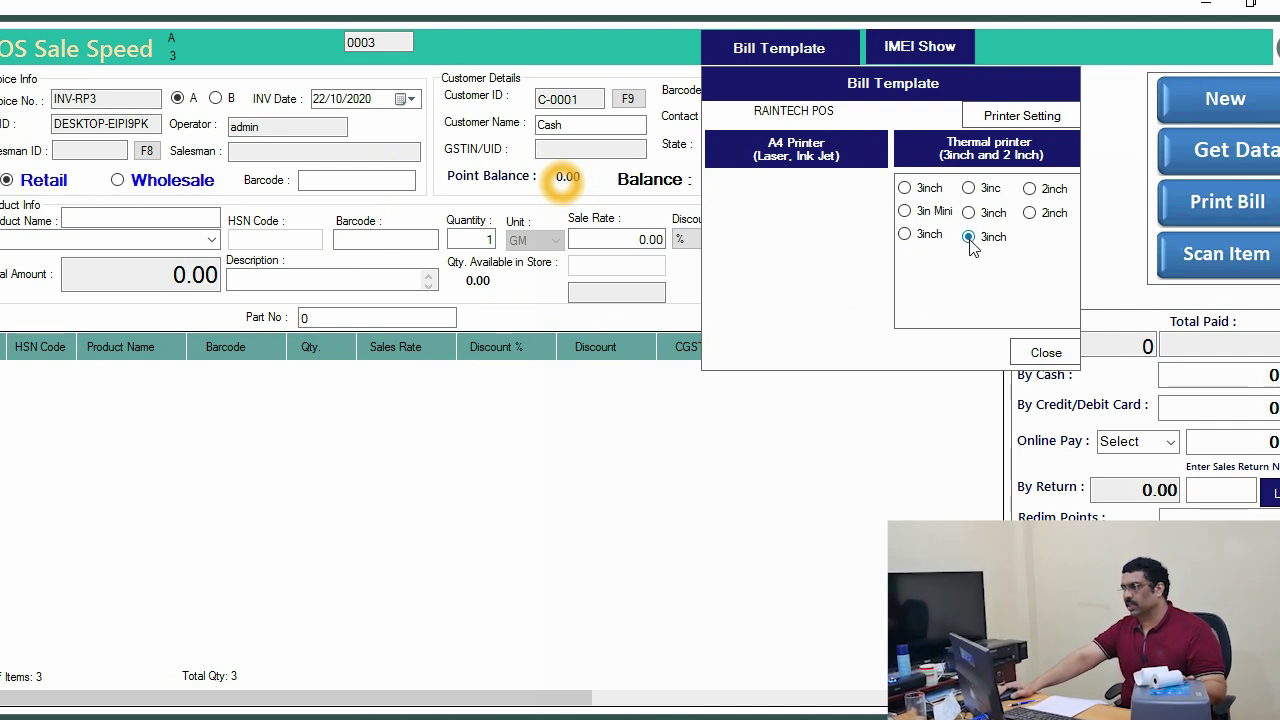
click(1045, 354)
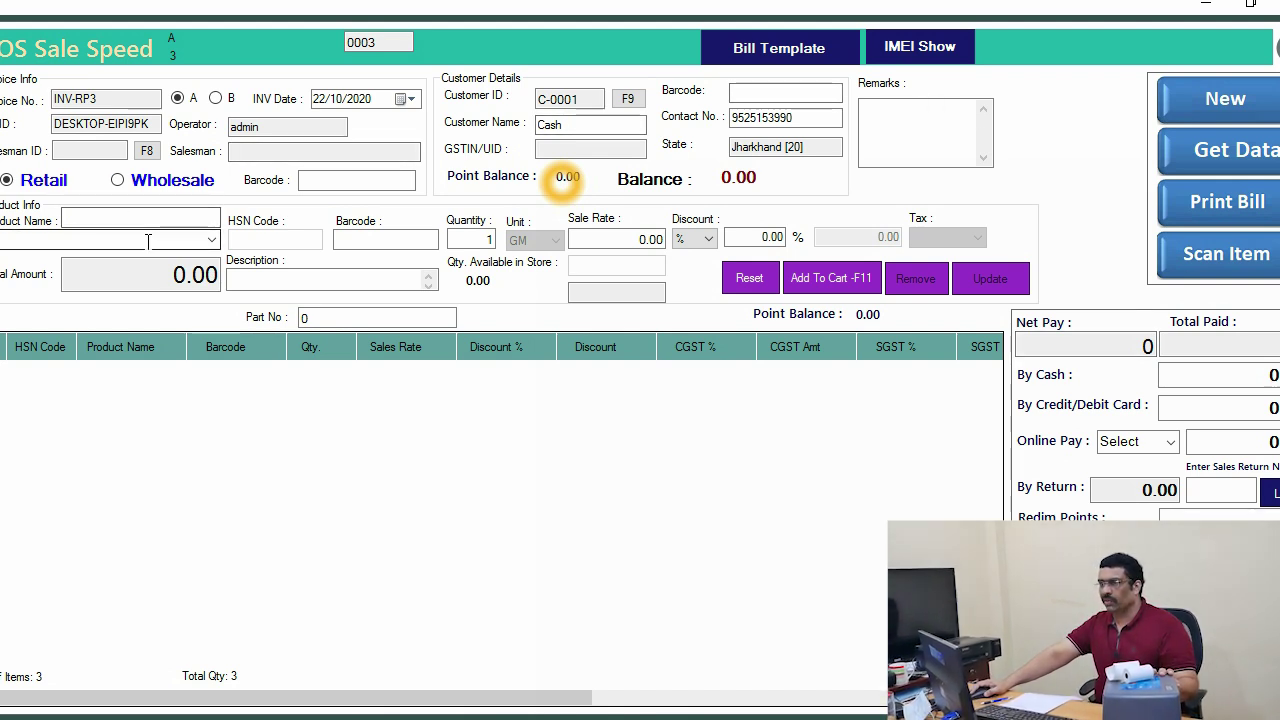
Step: Add Mouse and shows to the sale bill cart, bringing Net Pay to 529
click(212, 241)
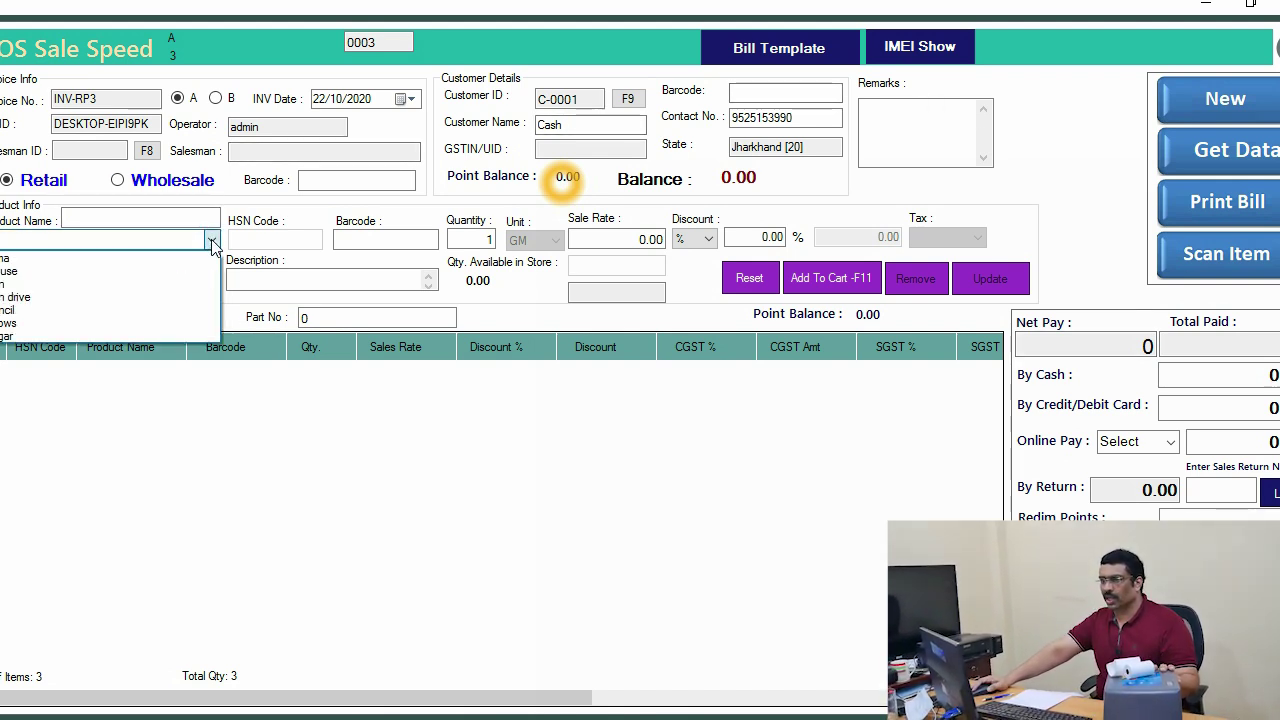
click(60, 271)
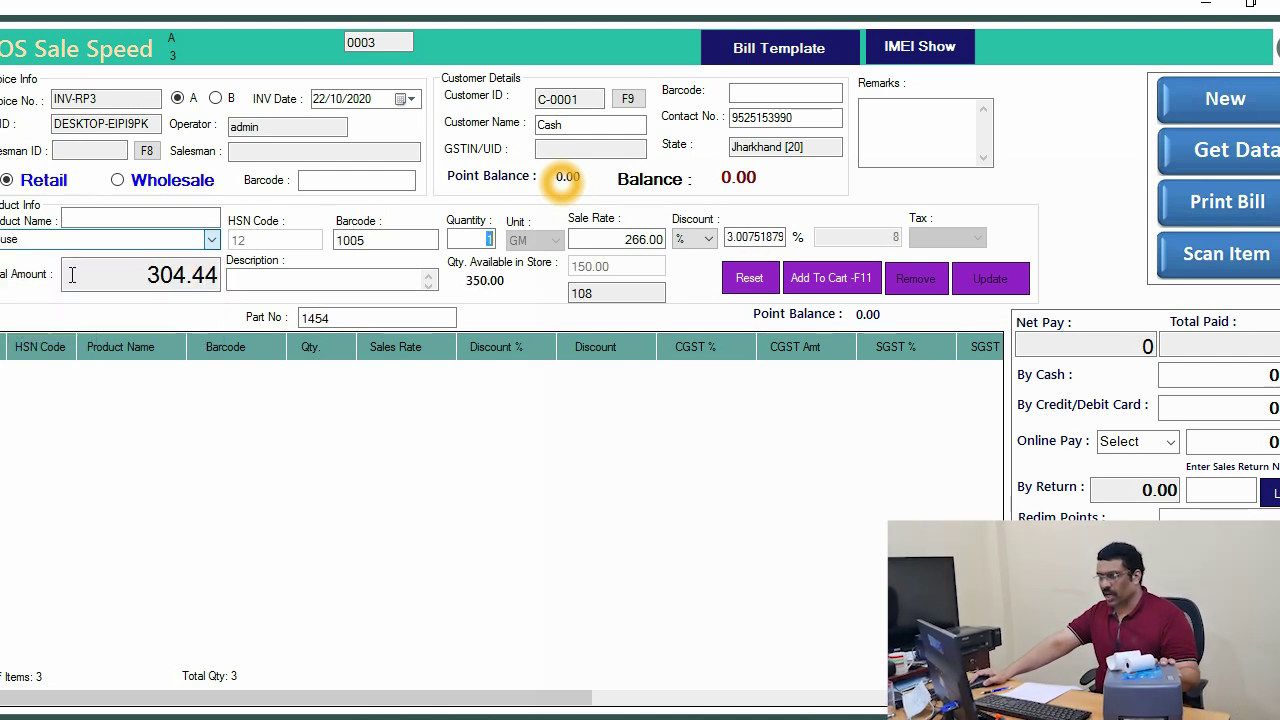
click(826, 281)
click(212, 241)
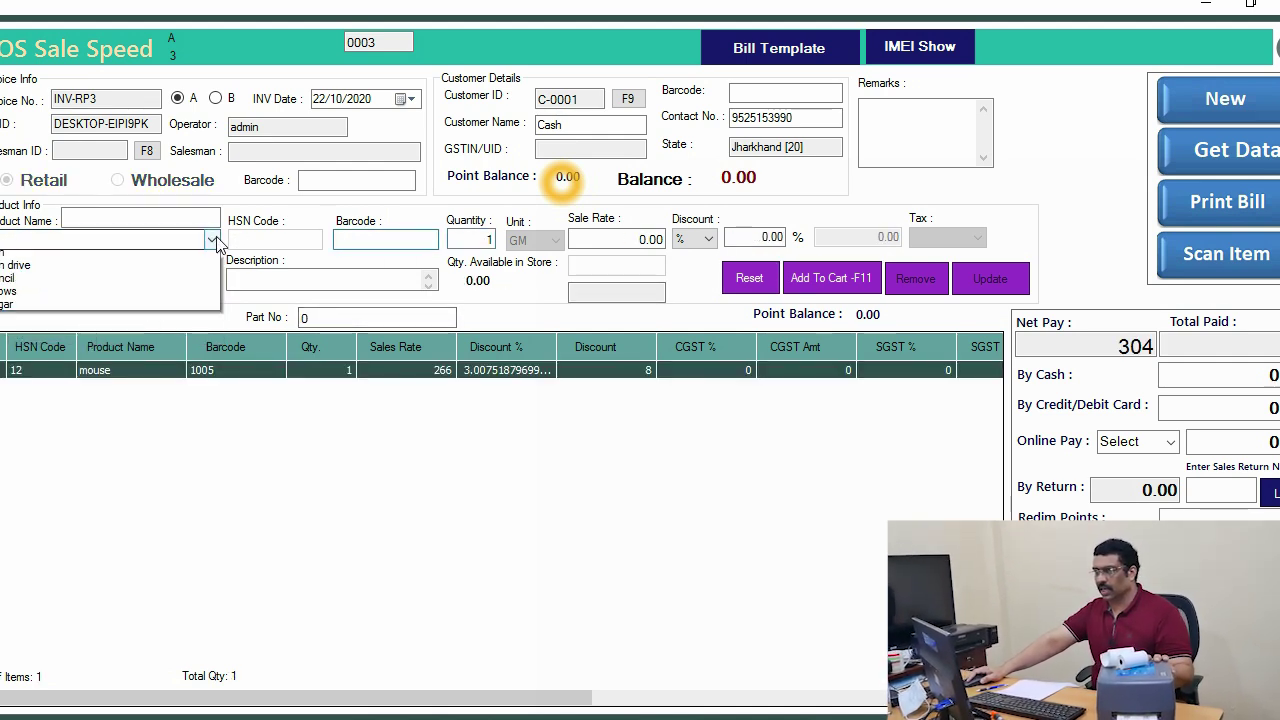
click(163, 328)
click(830, 278)
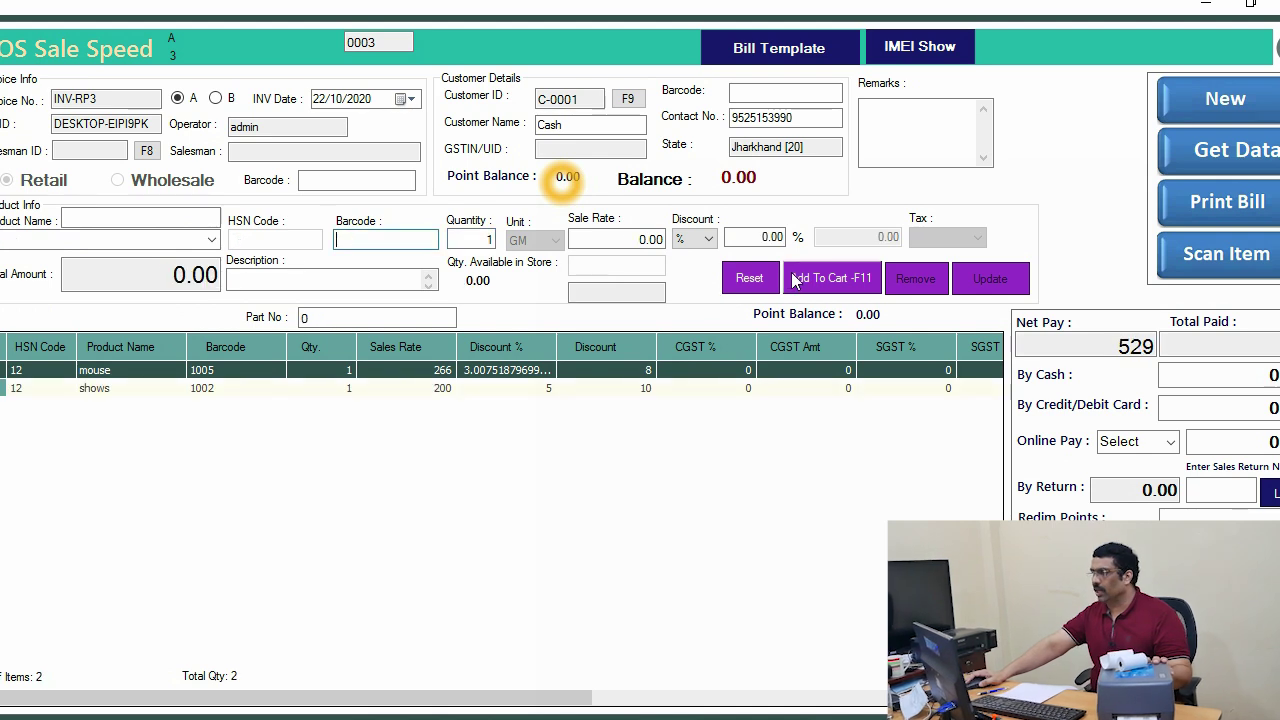